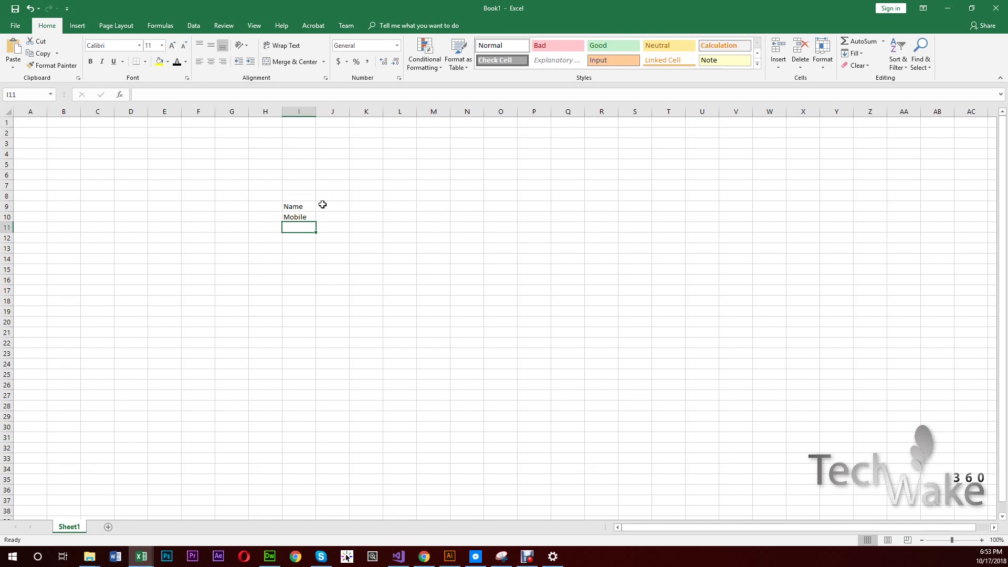
- Enter the title 'Tech Wake Enterprise' in I8 above the Name label
{"action": "key", "text": "Up"}
{"action": "key", "text": "Up"}
{"action": "key", "text": "Up"}
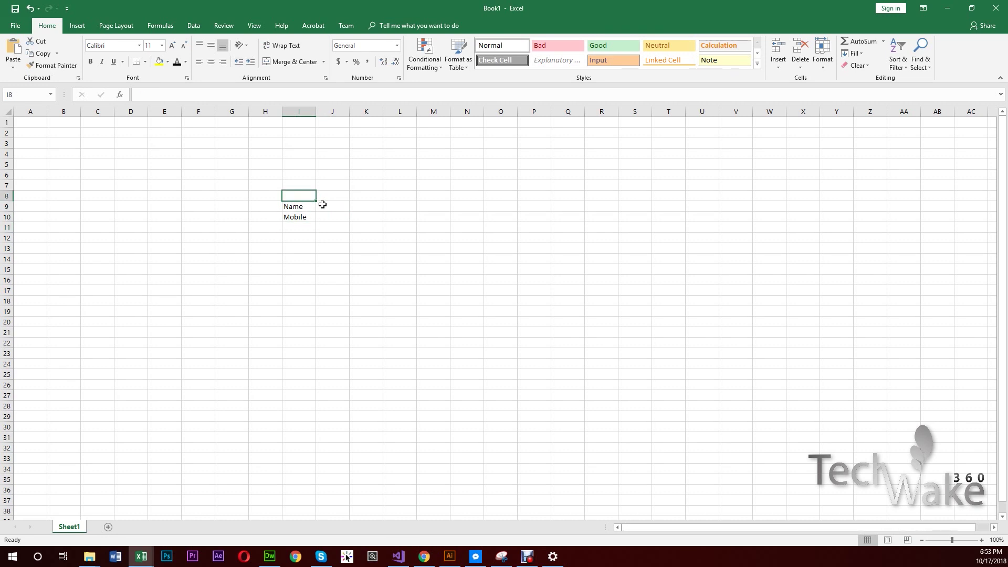
{"action": "type", "text": "Te"}
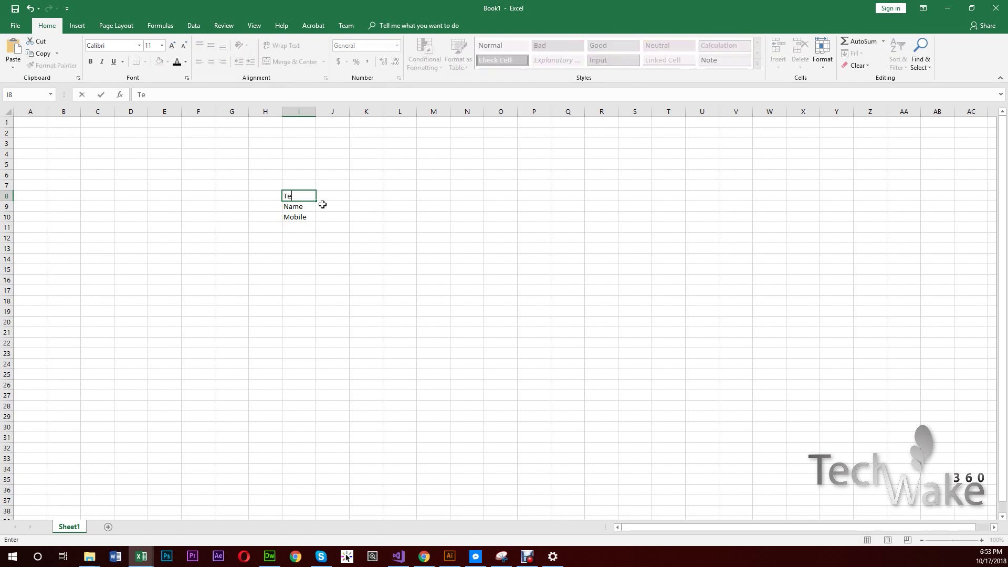
{"action": "type", "text": "ch Wake Enterprise"}
{"action": "key", "text": "Return"}
{"action": "key", "text": "Return"}
{"action": "key", "text": "Return"}
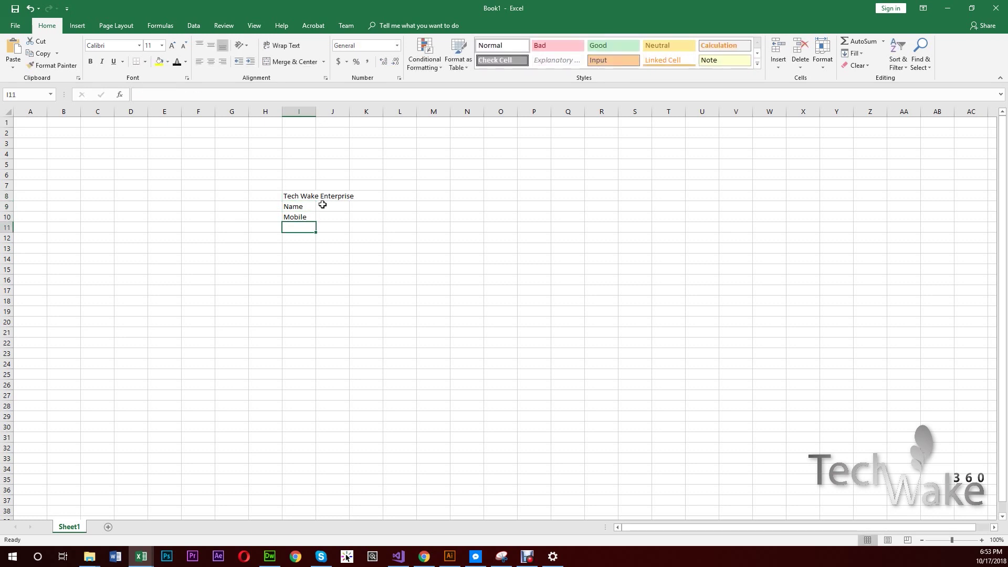
- Fill row 11 headers across I11:M11 with S.L, Particular, Qty, Rate and Amount
{"action": "type", "text": "S.L"}
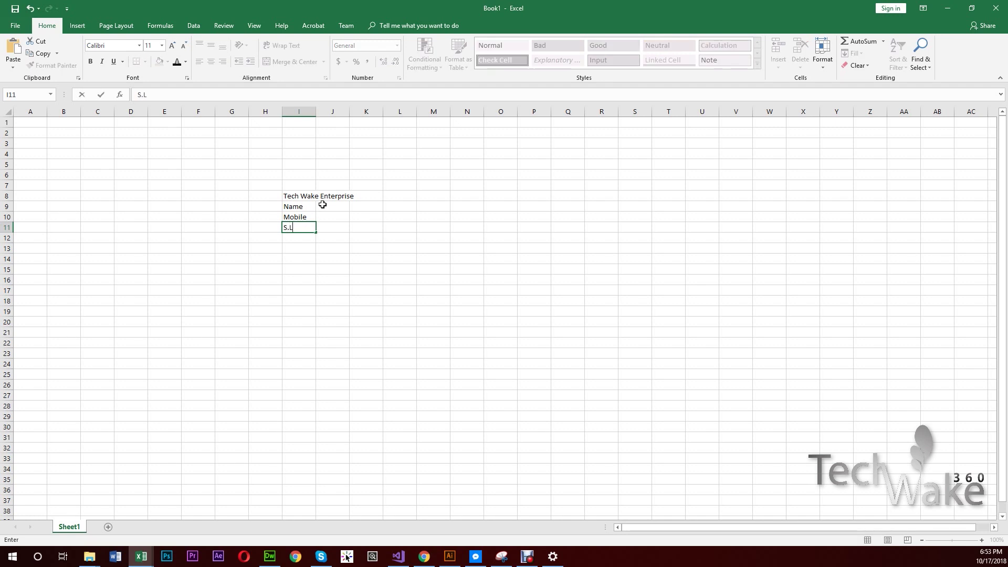
{"action": "key", "text": "Tab"}
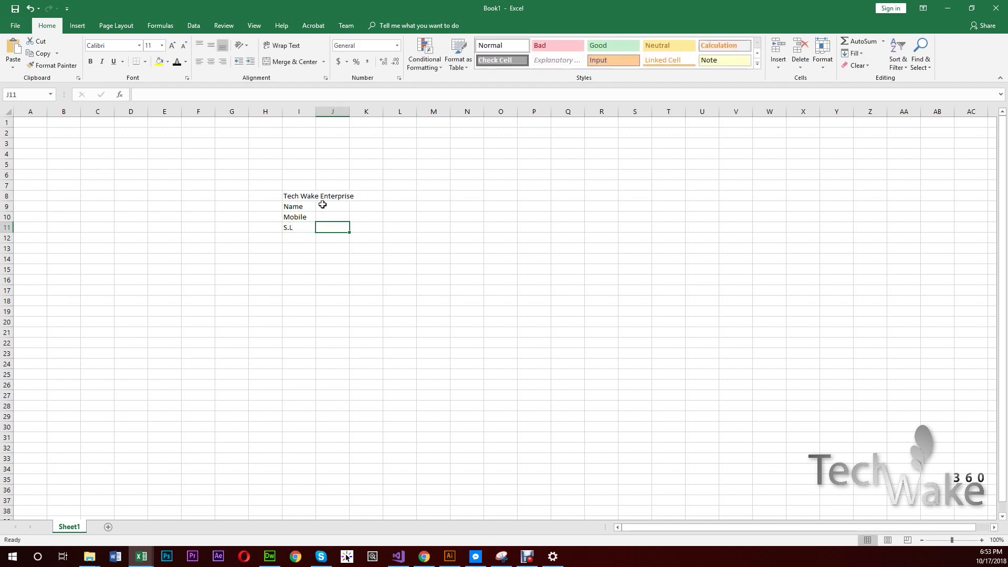
{"action": "type", "text": "D"}
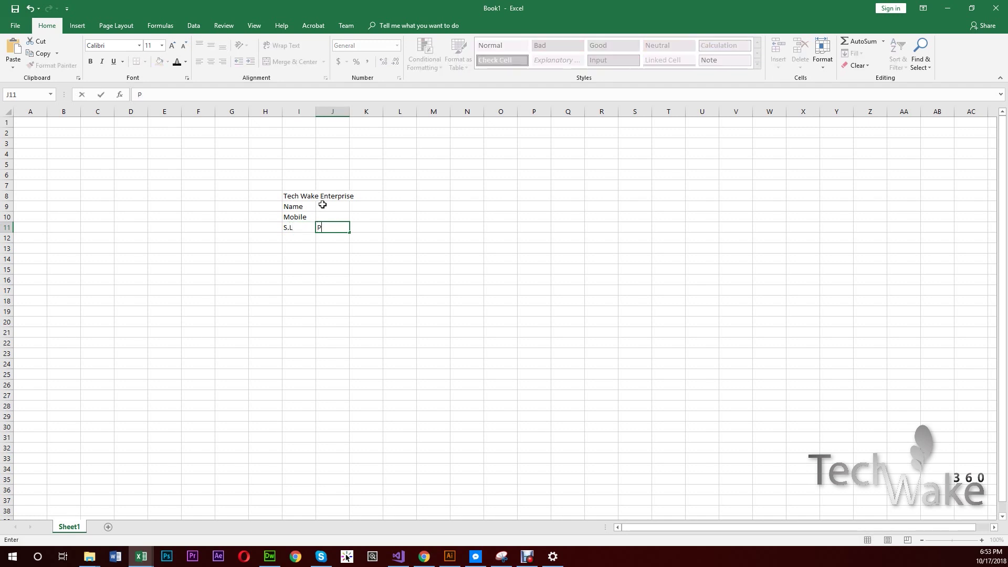
{"action": "type", "text": "articular"}
{"action": "key", "text": "Tab"}
{"action": "type", "text": "Qty"}
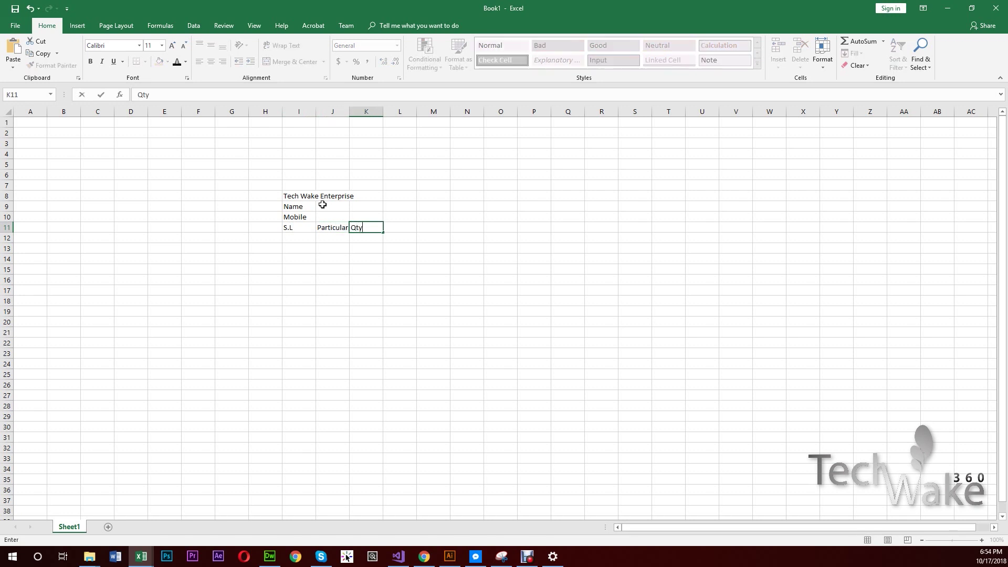
{"action": "key", "text": "Tab"}
{"action": "type", "text": "Rate"}
{"action": "key", "text": "Tab"}
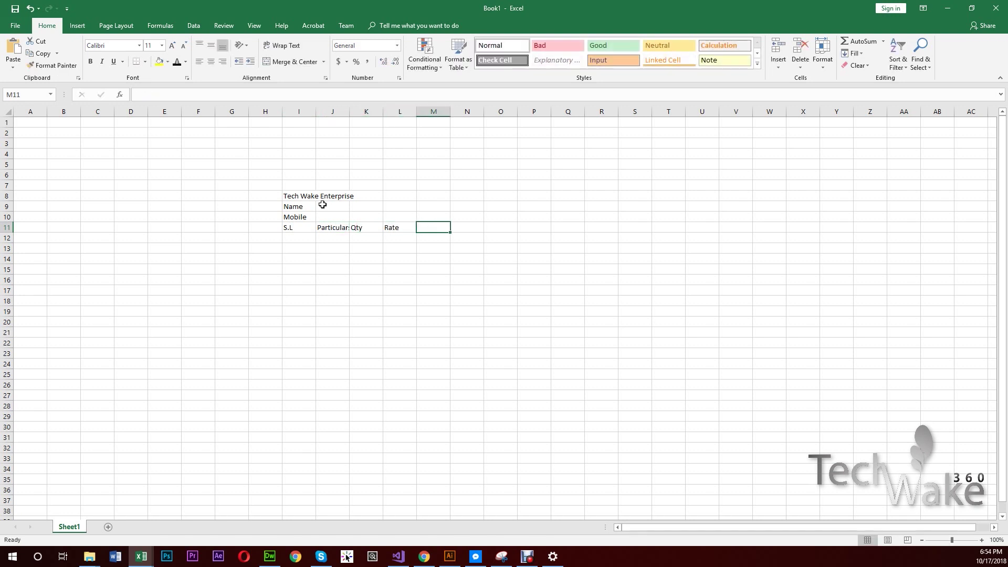
{"action": "type", "text": "Amount"}
{"action": "key", "text": "Return"}
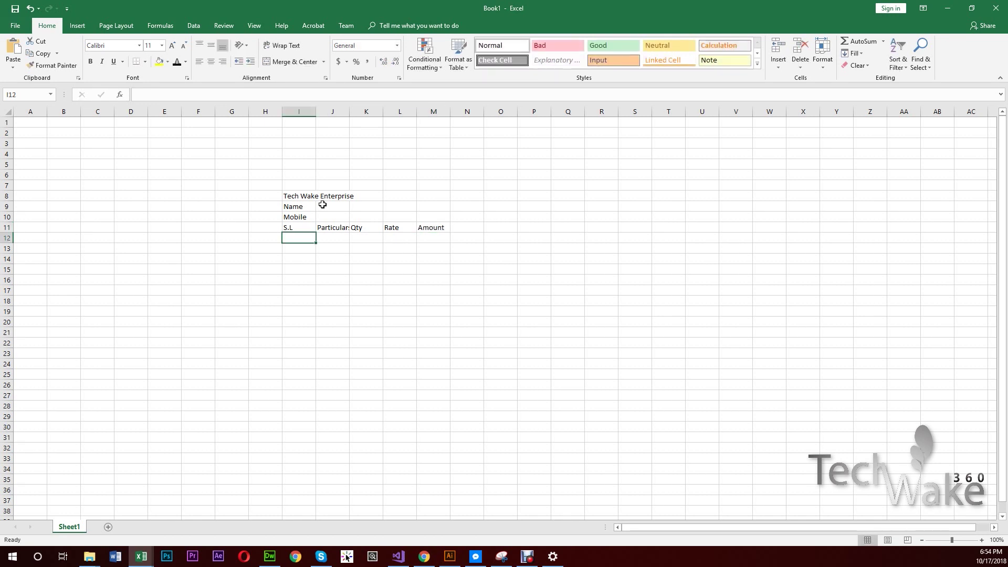
- Widen column J and make the row 11 headers bold
{"action": "left_click_drag", "start_coordinate": [349, 111], "coordinate": [504, 159]}
{"action": "left_click_drag", "start_coordinate": [290, 228], "coordinate": [475, 228]}
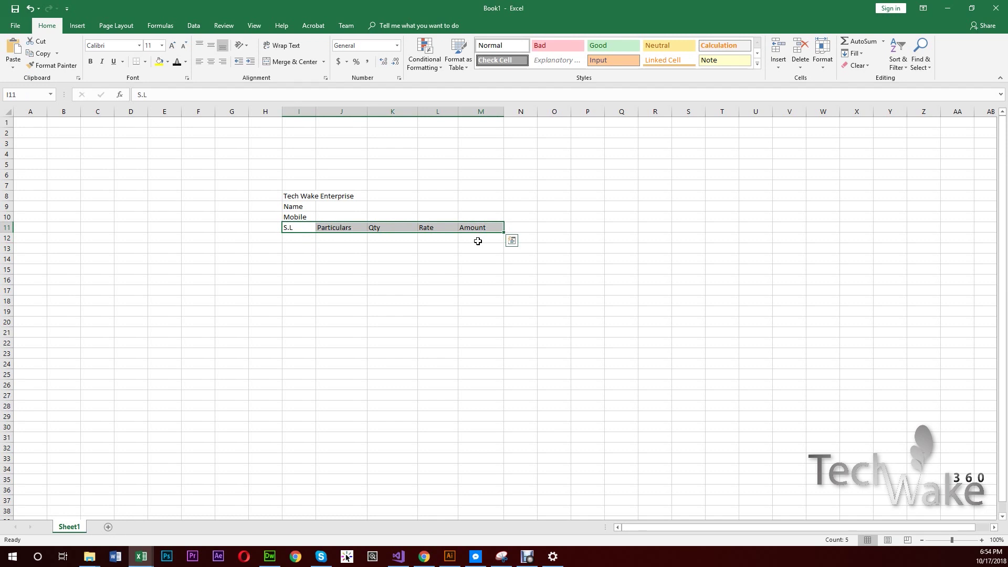
{"action": "left_click", "coordinate": [91, 61]}
{"action": "left_click", "coordinate": [393, 278]}
- Merge and centre the title across I8:M8
{"action": "left_click_drag", "start_coordinate": [306, 195], "coordinate": [486, 196]}
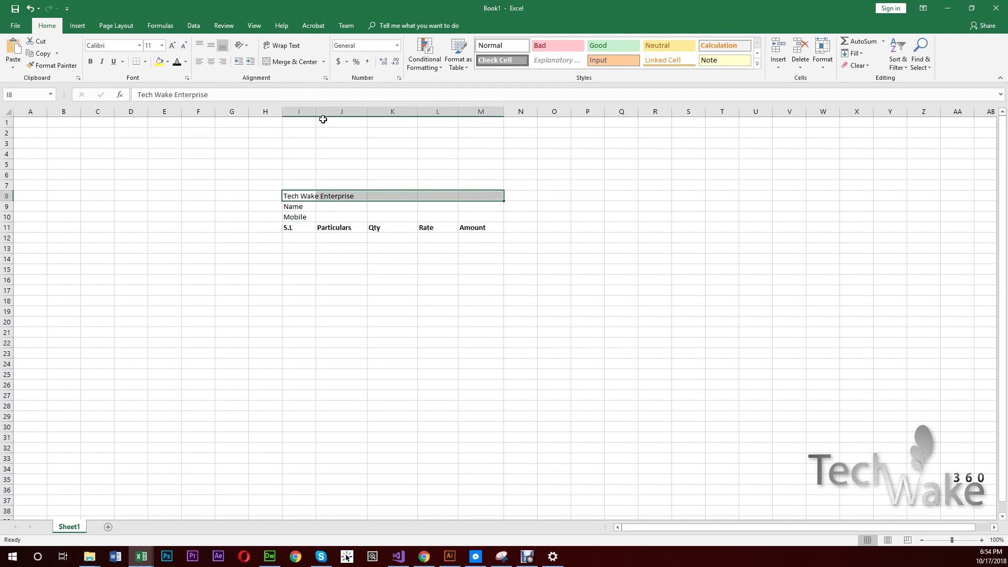
{"action": "left_click", "coordinate": [294, 61]}
{"action": "left_click", "coordinate": [497, 217]}
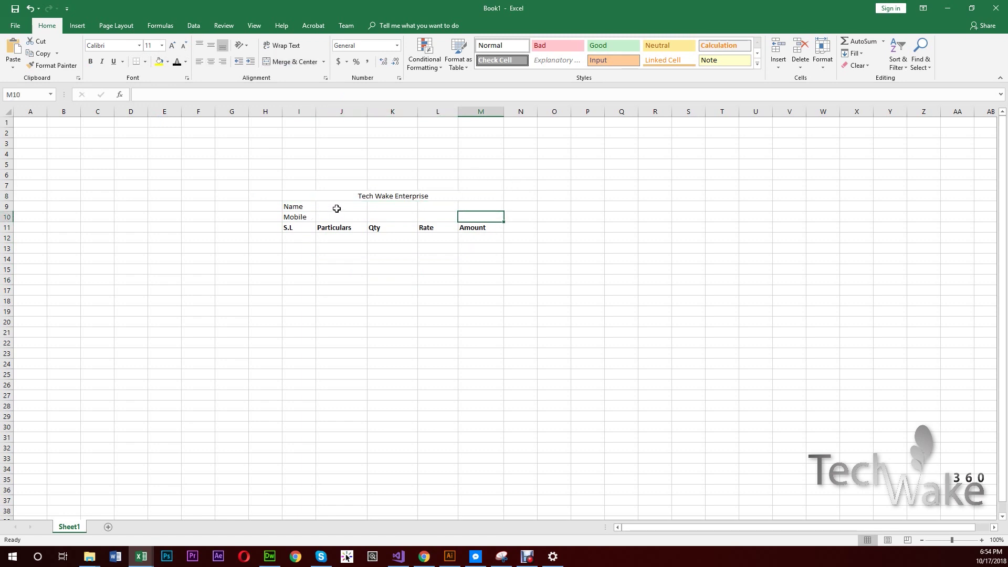
- Merge the entry cells J9:K9 beside Name and J10:K10 beside Mobile
{"action": "left_click_drag", "start_coordinate": [337, 208], "coordinate": [387, 206]}
{"action": "left_click", "coordinate": [274, 62]}
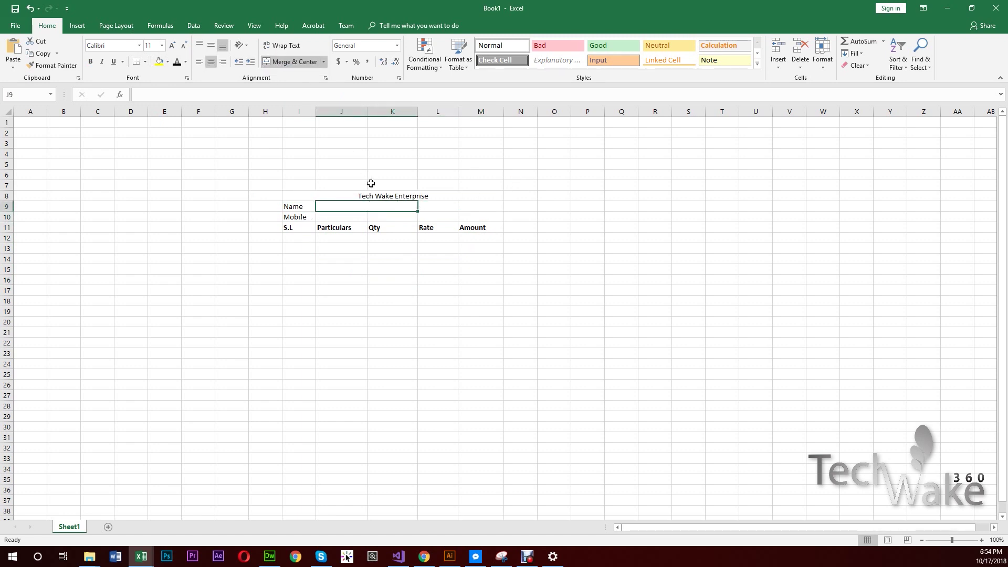
{"action": "left_click_drag", "start_coordinate": [335, 214], "coordinate": [407, 215]}
{"action": "left_click", "coordinate": [271, 61]}
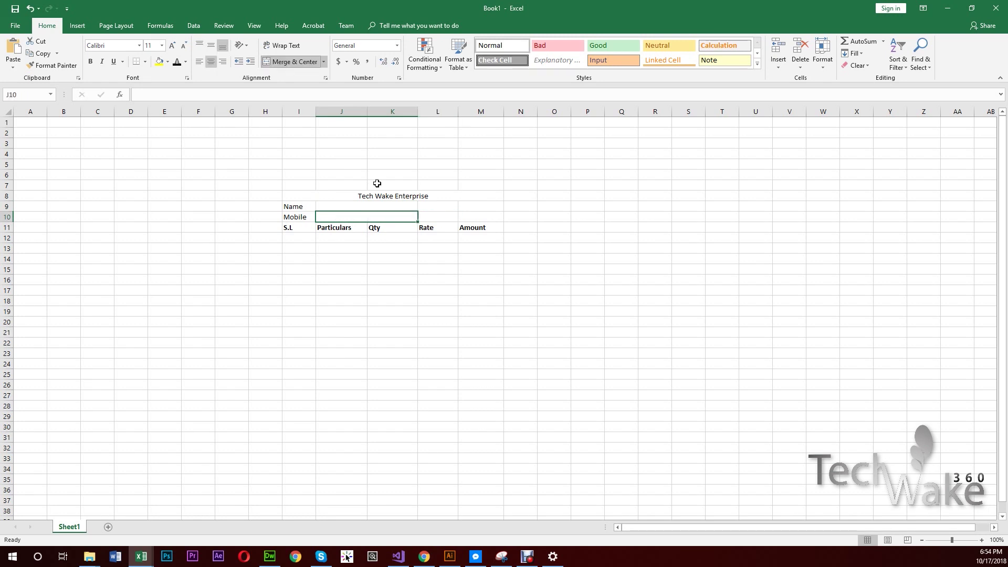
{"action": "left_click", "coordinate": [423, 385]}
- Check the S.L header and merged title, then trial-select the table area from Name
{"action": "left_click", "coordinate": [288, 229]}
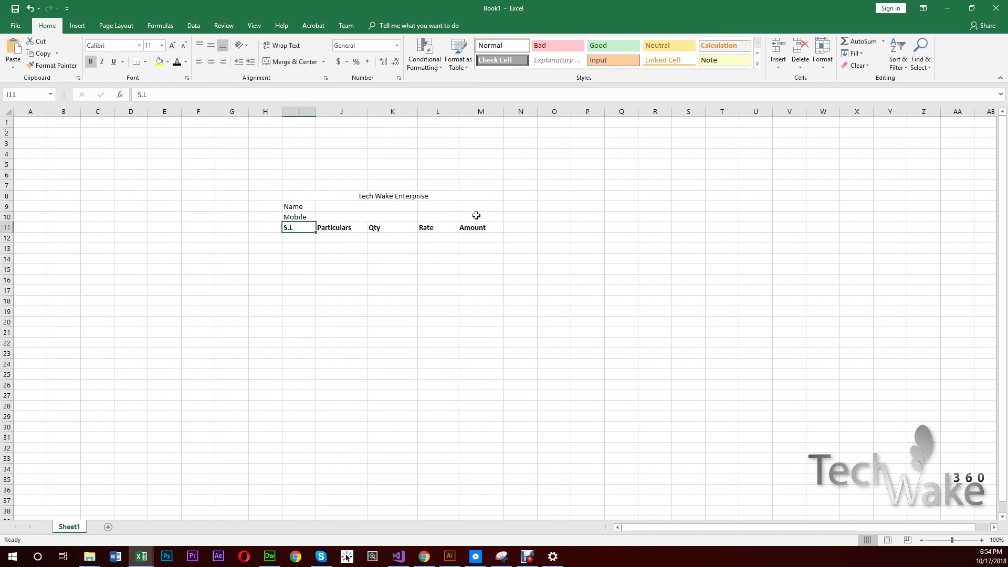
{"action": "left_click", "coordinate": [420, 193]}
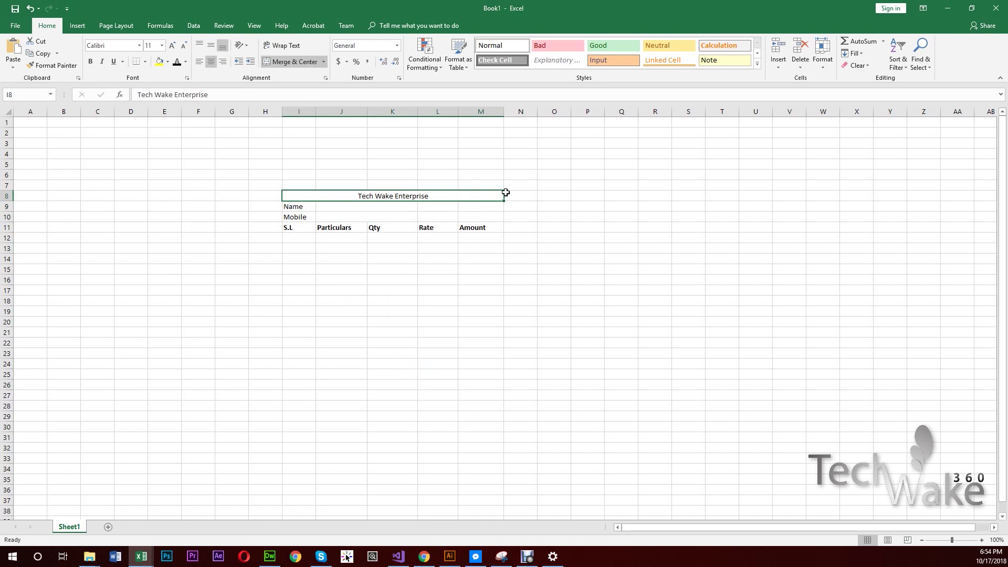
{"action": "left_click", "coordinate": [298, 238]}
{"action": "left_click", "coordinate": [292, 227]}
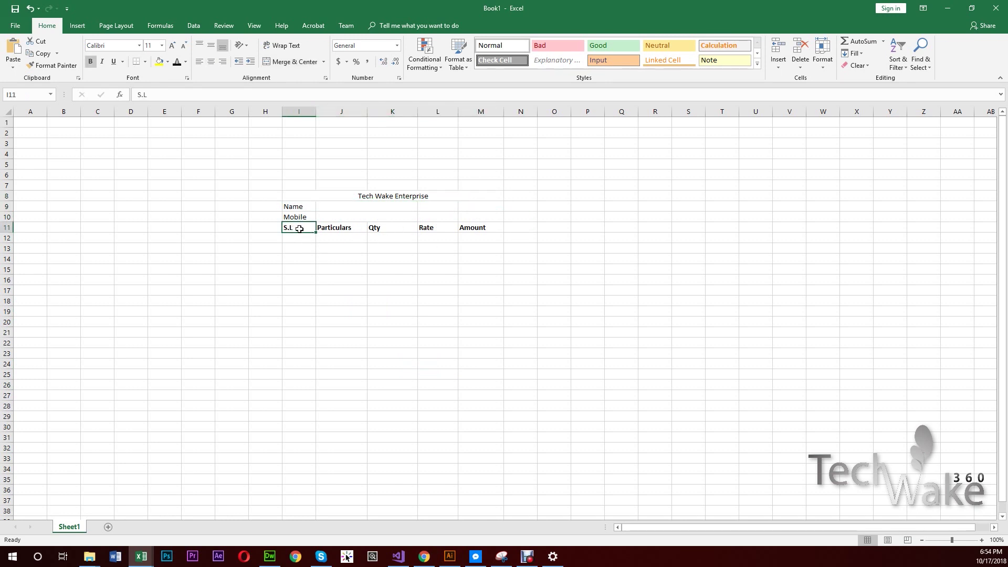
{"action": "left_click_drag", "start_coordinate": [287, 206], "coordinate": [468, 390]}
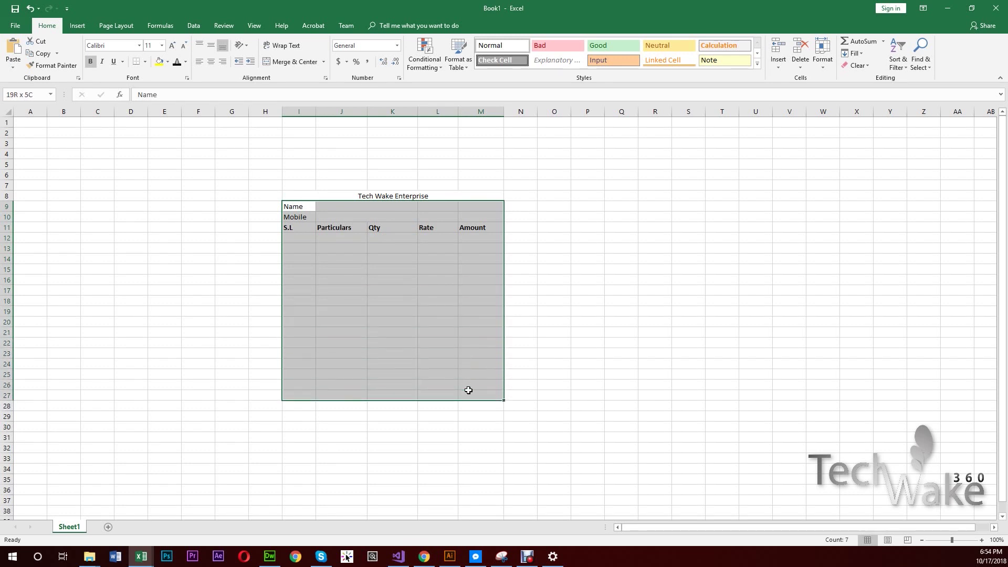
{"action": "left_click", "coordinate": [392, 291]}
- Apply All Borders to the bill table range I9:M26
{"action": "mouse_move", "coordinate": [299, 208]}
{"action": "left_mouse_down"}
{"action": "mouse_move", "coordinate": [486, 324]}
{"action": "mouse_move", "coordinate": [486, 386]}
{"action": "left_mouse_up"}
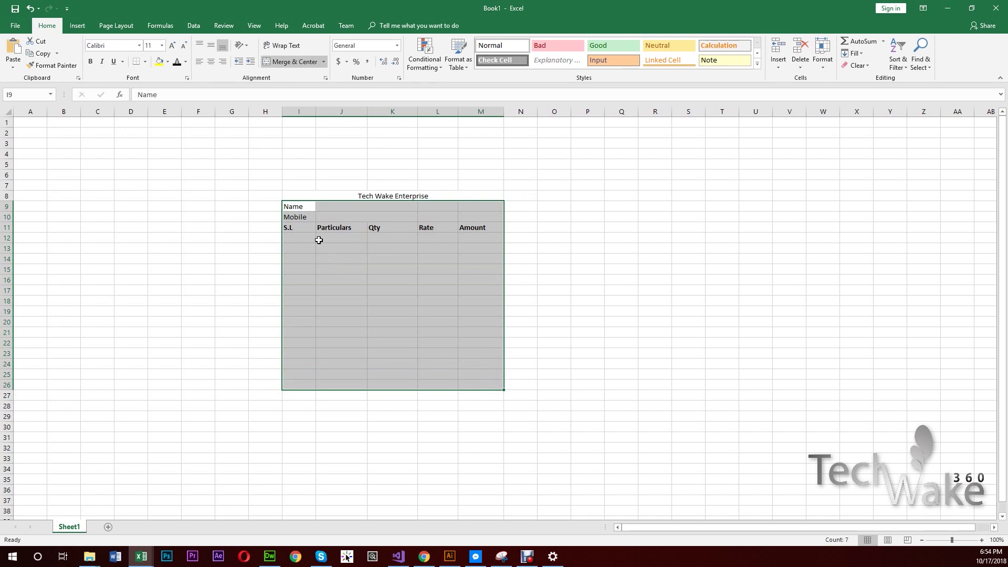
{"action": "left_click", "coordinate": [145, 62]}
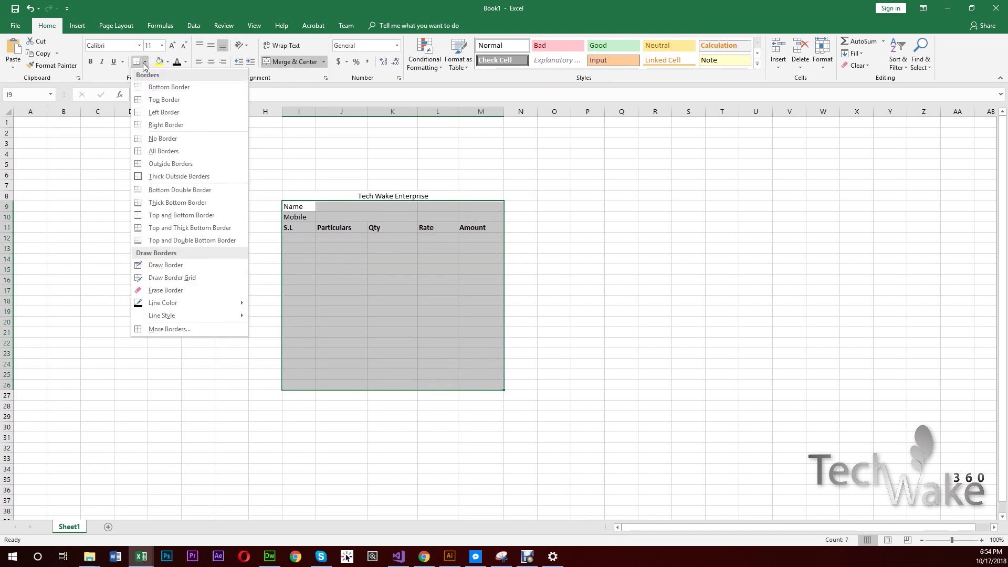
{"action": "left_click", "coordinate": [176, 155]}
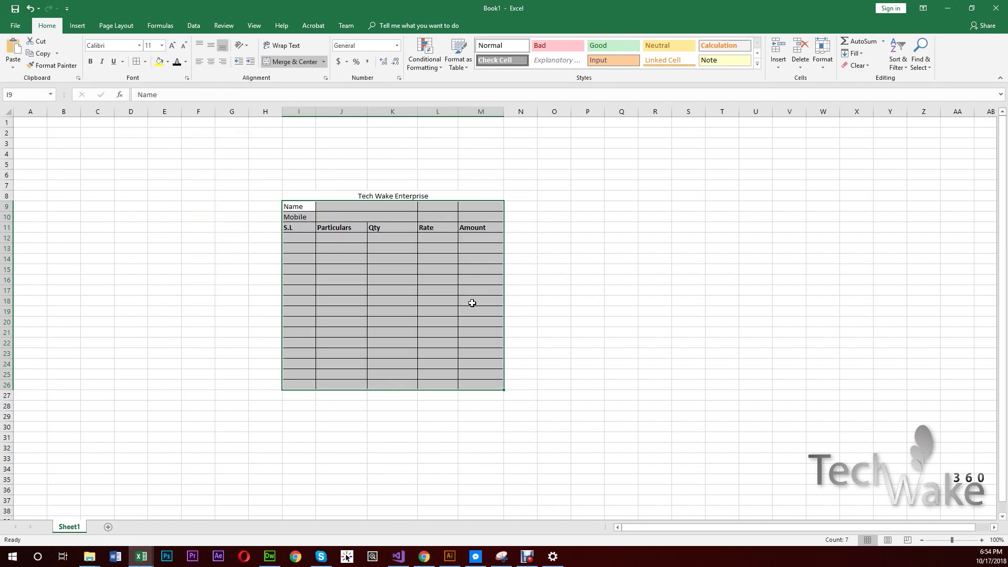
{"action": "left_click", "coordinate": [471, 302]}
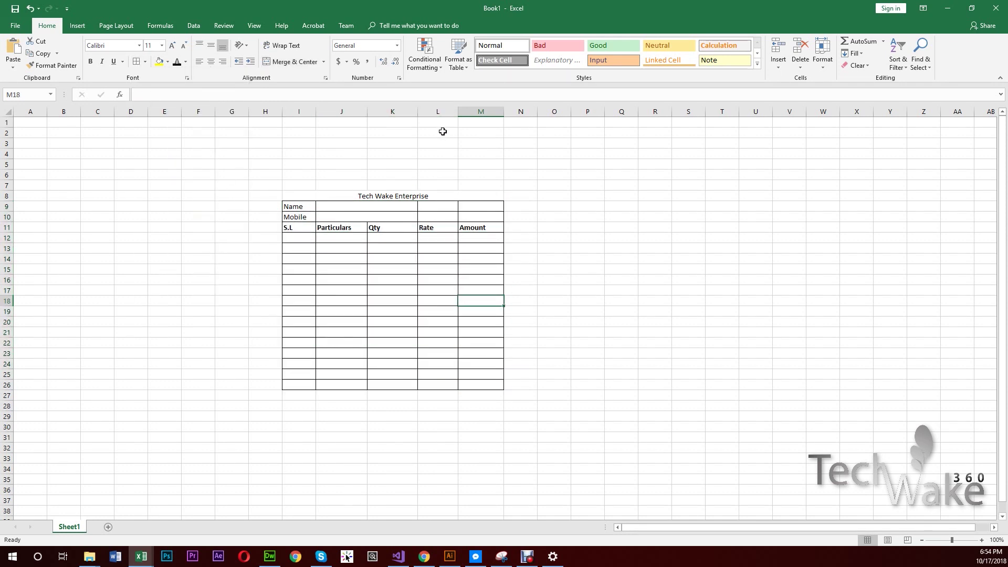
- Set the merged title's font size to 18
{"action": "left_click", "coordinate": [430, 197]}
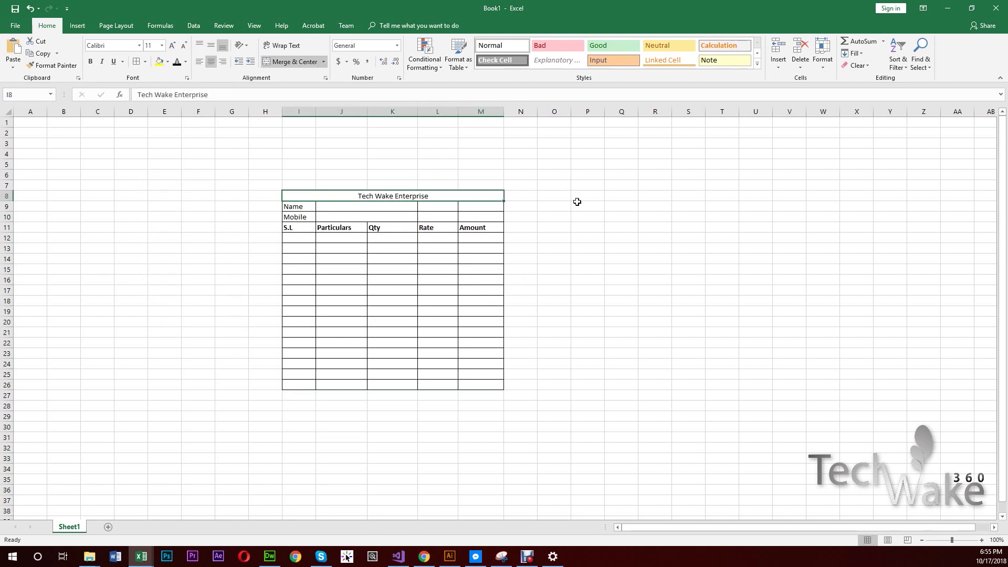
{"action": "left_click", "coordinate": [153, 48]}
{"action": "key", "text": "Return"}
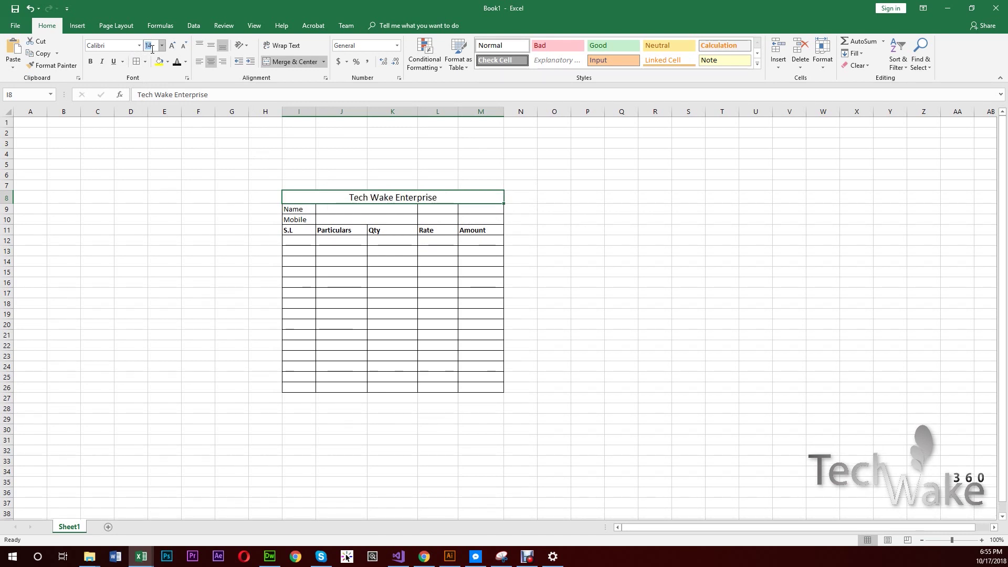
{"action": "key", "text": "Return"}
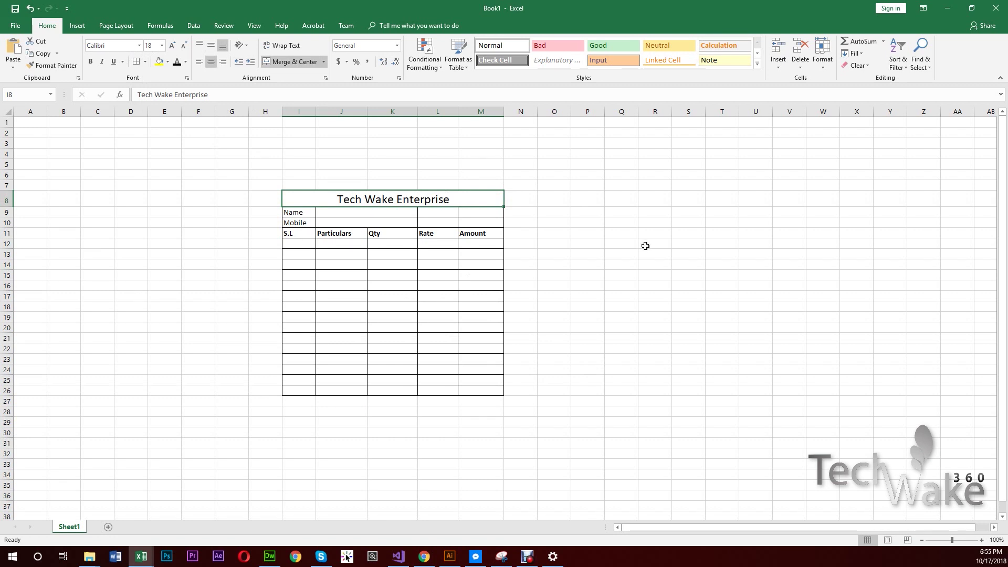
{"action": "left_click", "coordinate": [303, 242]}
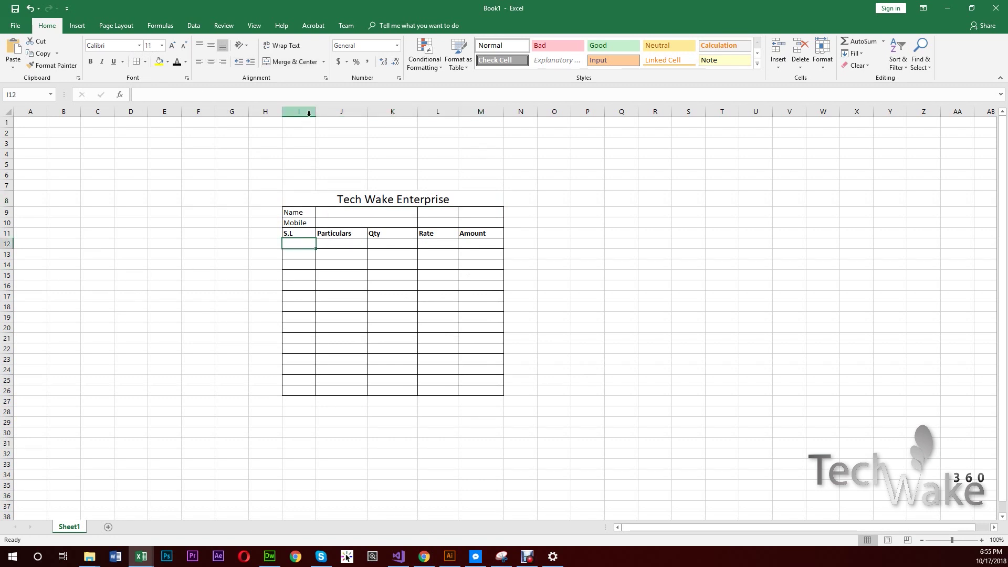
- Narrow the S.L, Qty and Rate columns, widen Particulars, and middle-centre the row 11 headers
{"action": "left_click_drag", "start_coordinate": [316, 111], "coordinate": [379, 109]}
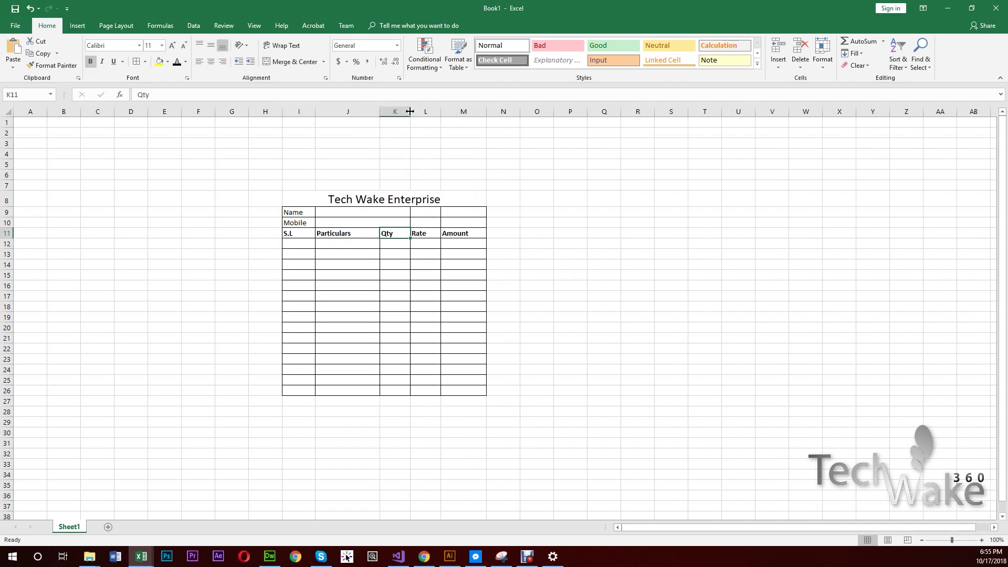
{"action": "left_click_drag", "start_coordinate": [410, 112], "coordinate": [429, 112]}
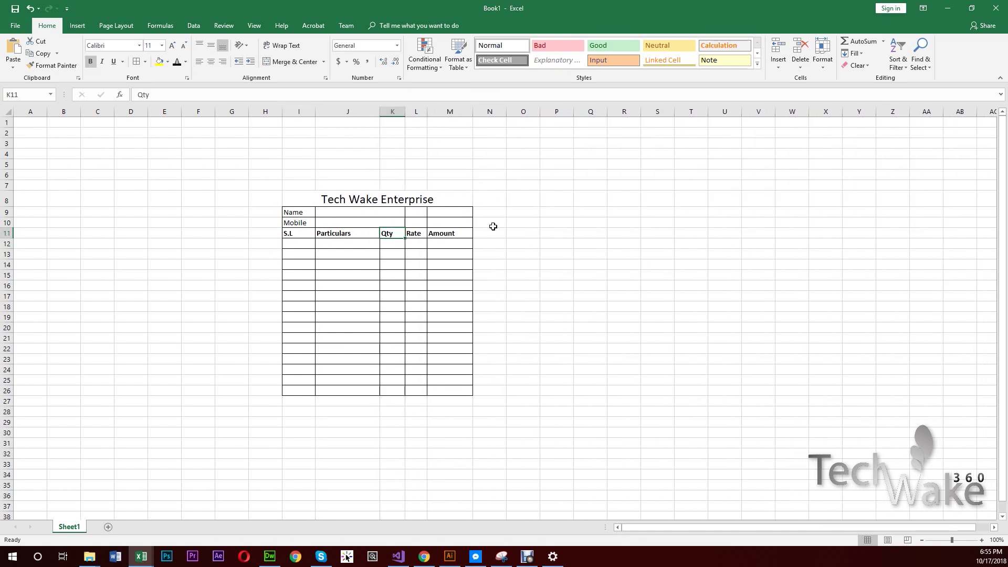
{"action": "left_click_drag", "start_coordinate": [456, 234], "coordinate": [286, 237]}
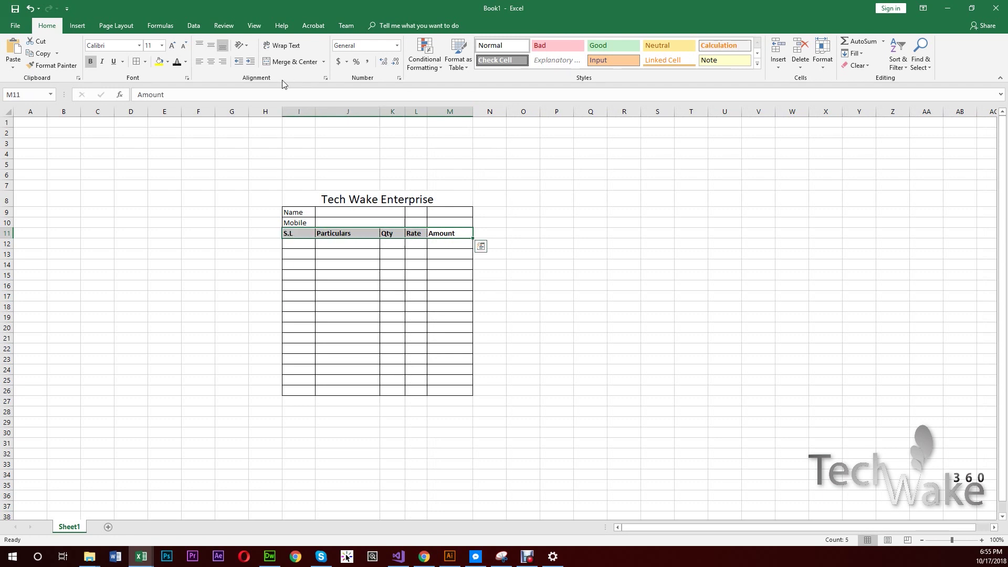
{"action": "left_click", "coordinate": [212, 47]}
{"action": "left_click", "coordinate": [210, 61]}
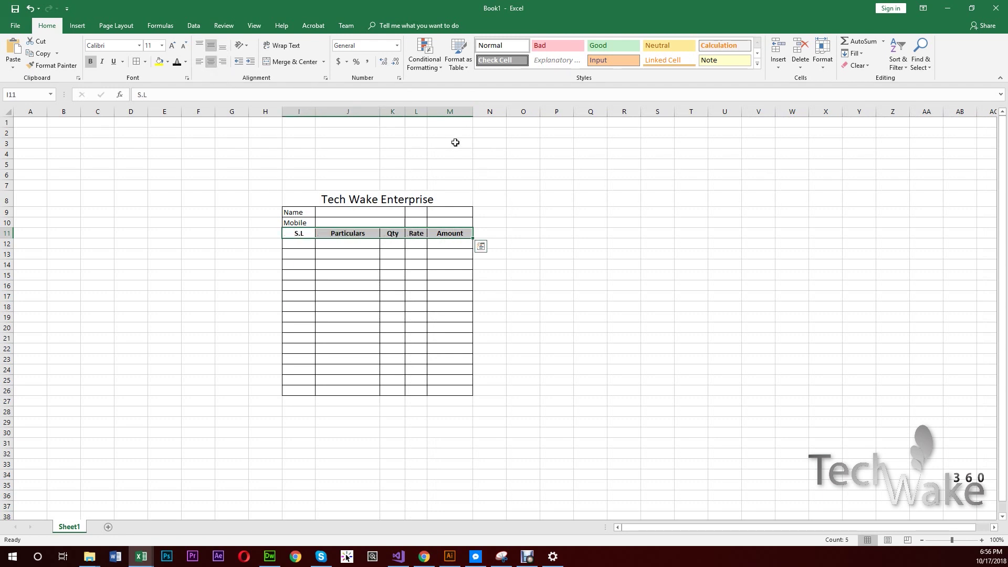
{"action": "left_click_drag", "start_coordinate": [379, 112], "coordinate": [418, 111]}
{"action": "left_click", "coordinate": [350, 264]}
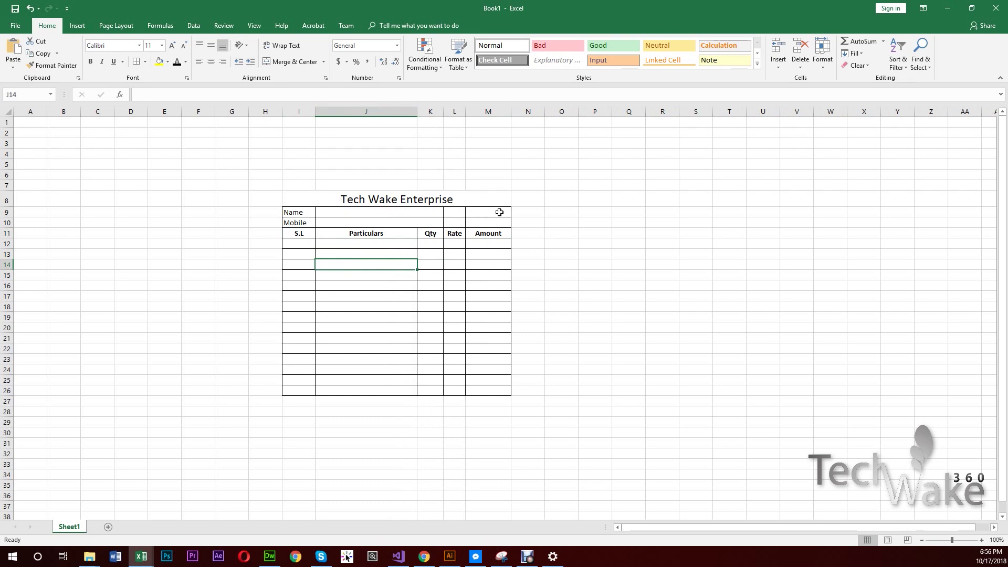
- Merge the Name entry cells J9:M9 and the Mobile entry cells J10:M10
{"action": "left_click_drag", "start_coordinate": [499, 212], "coordinate": [381, 213]}
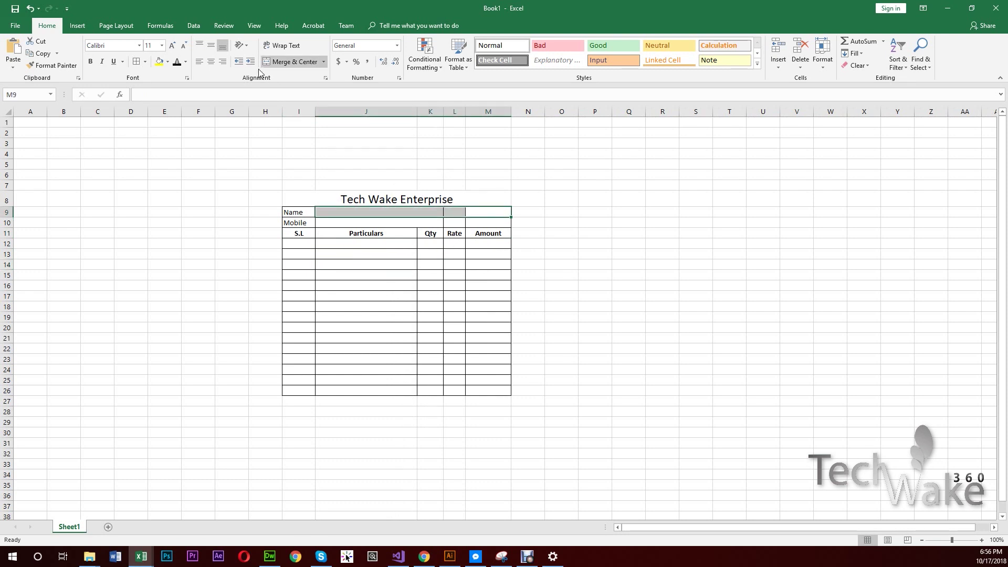
{"action": "left_click", "coordinate": [282, 62]}
{"action": "left_click", "coordinate": [487, 224]}
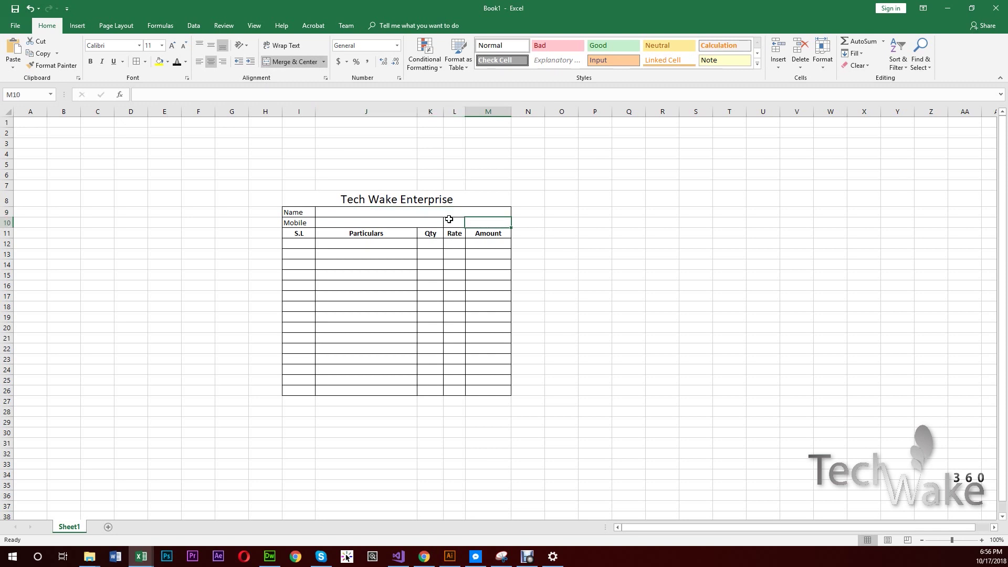
{"action": "left_click_drag", "start_coordinate": [449, 218], "coordinate": [346, 223]}
{"action": "left_click", "coordinate": [293, 61]}
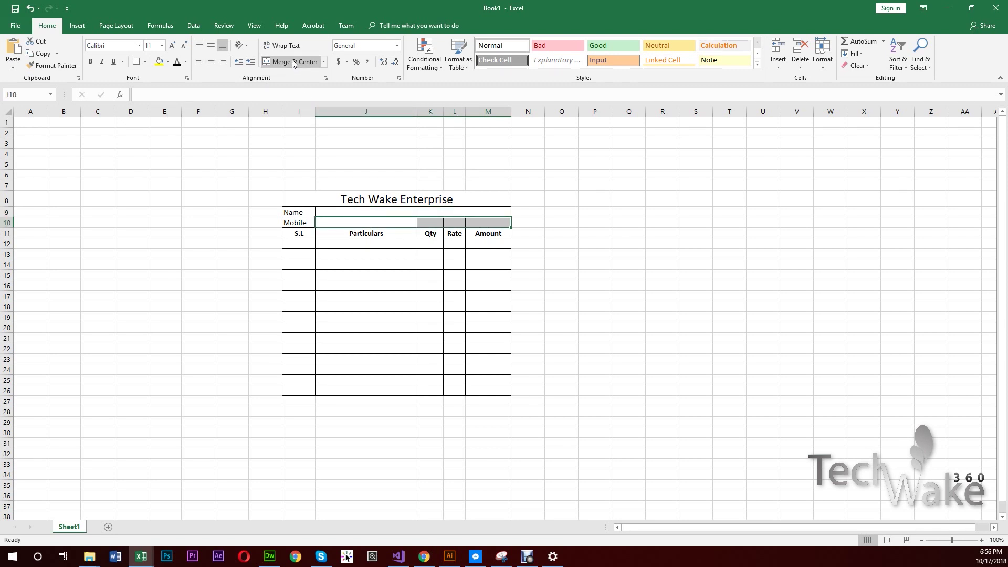
{"action": "left_click", "coordinate": [292, 62]}
{"action": "left_click", "coordinate": [637, 377]}
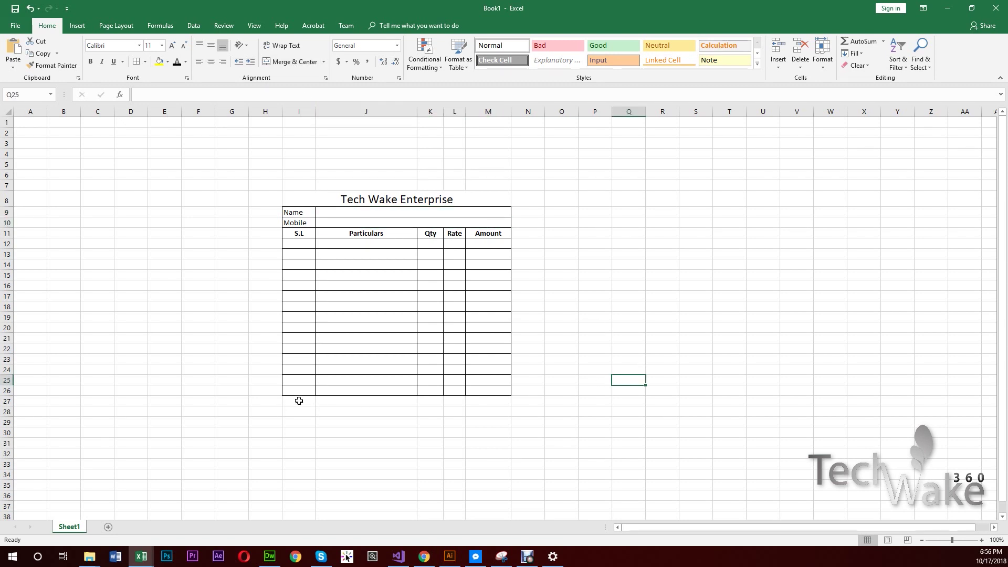
- Merge I27:L27, I28:L28 and I29:L29 below the item table
{"action": "left_click_drag", "start_coordinate": [298, 400], "coordinate": [451, 399]}
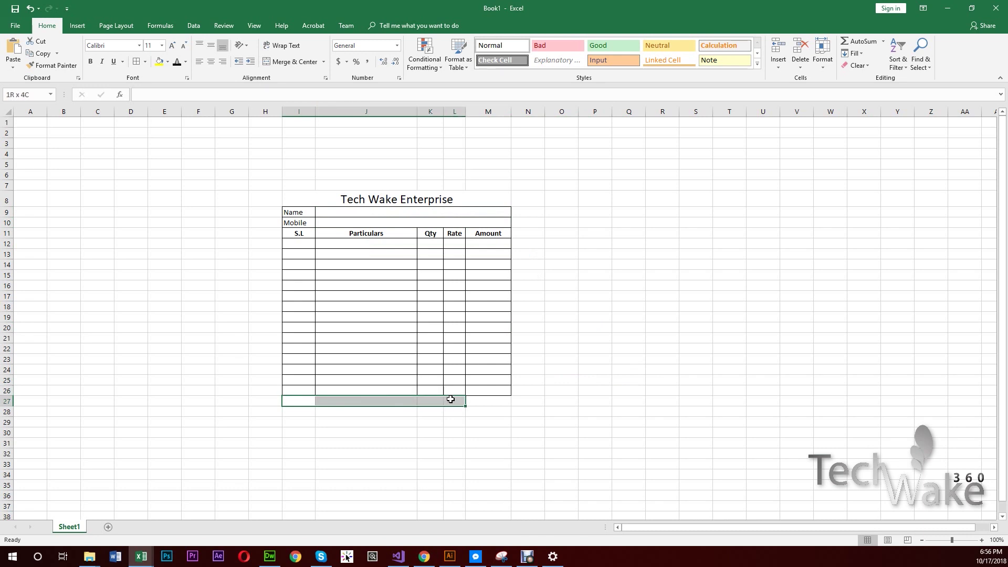
{"action": "left_click", "coordinate": [292, 62]}
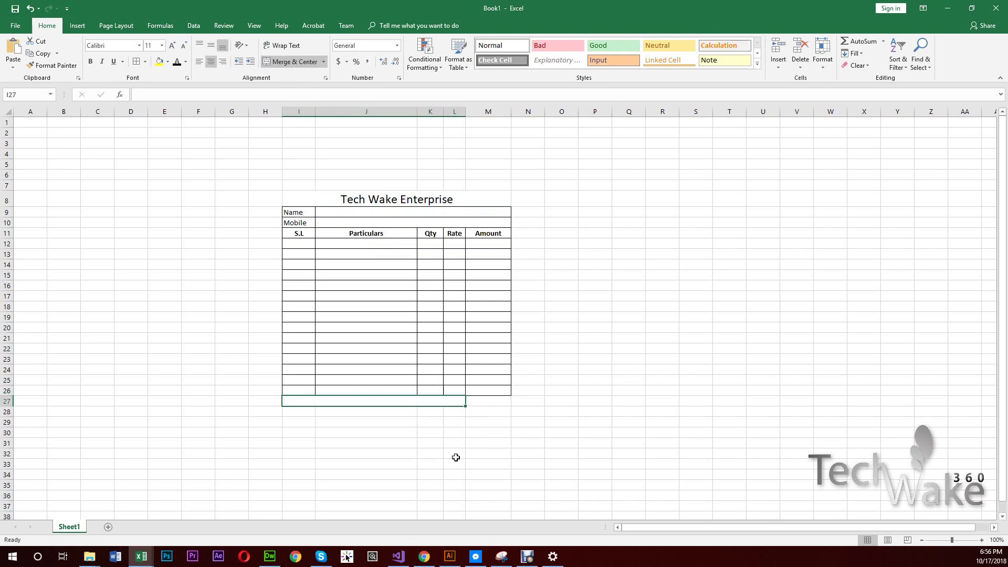
{"action": "left_click_drag", "start_coordinate": [463, 412], "coordinate": [302, 410]}
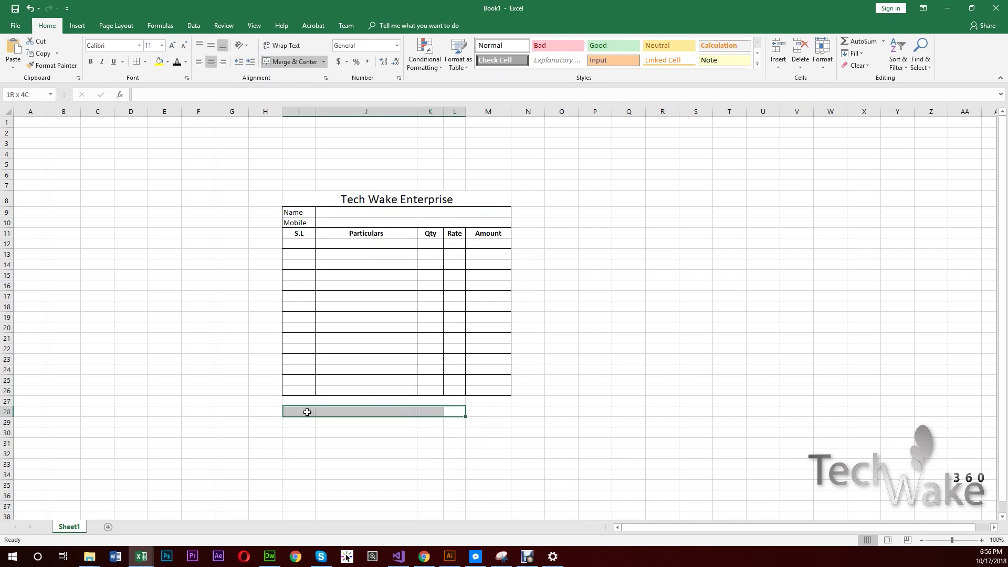
{"action": "left_click", "coordinate": [290, 63]}
{"action": "left_click_drag", "start_coordinate": [457, 422], "coordinate": [300, 417]}
{"action": "left_click", "coordinate": [279, 62]}
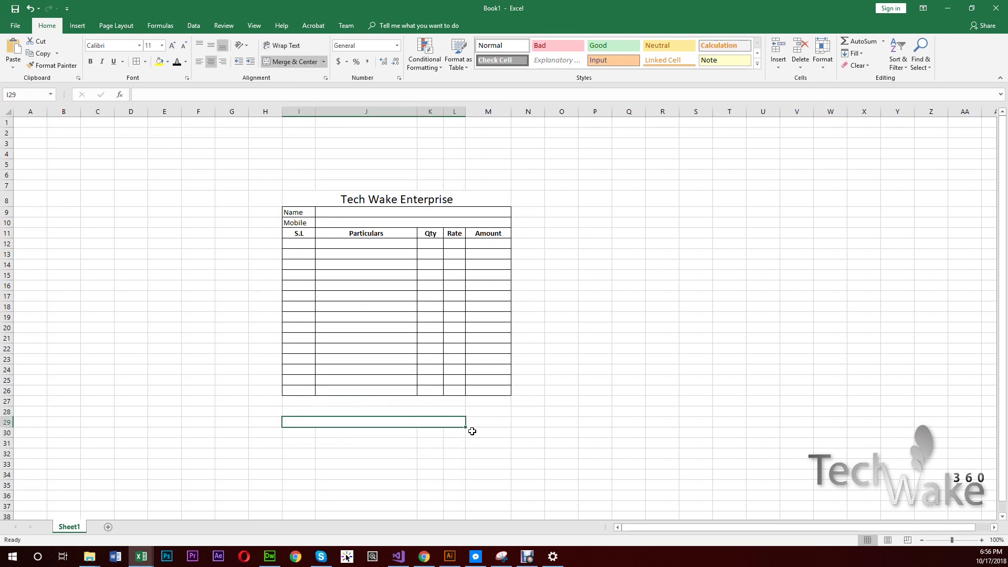
- Apply All Borders to the summary block I27:M29
{"action": "left_click", "coordinate": [492, 404]}
{"action": "left_click_drag", "start_coordinate": [490, 403], "coordinate": [299, 422]}
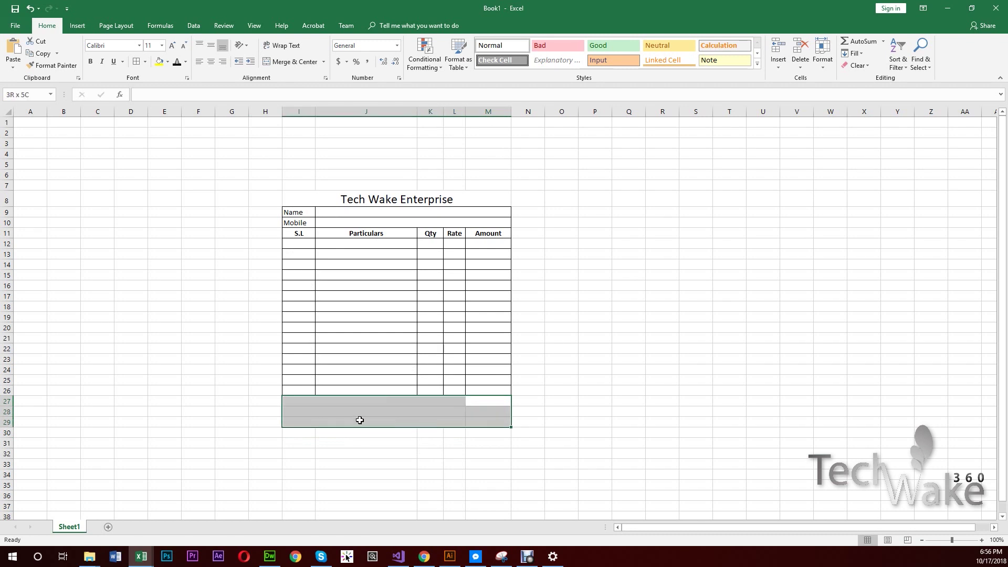
{"action": "left_click", "coordinate": [137, 62]}
{"action": "left_click", "coordinate": [571, 356]}
{"action": "left_click", "coordinate": [409, 403]}
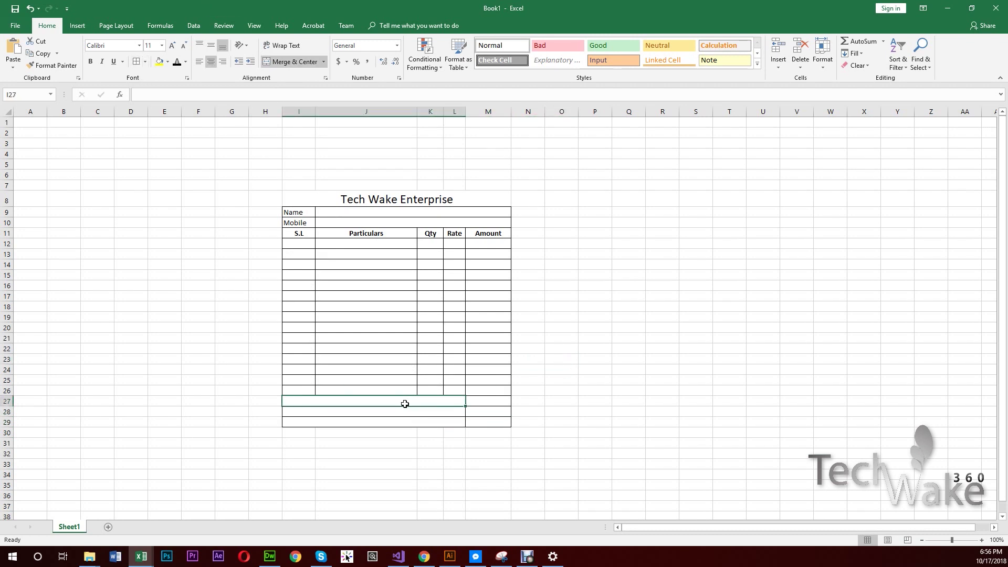
- Label the summary rows I27, I28 and I29 'Total Amount', 'Advance' and 'Balance'
{"action": "type", "text": "T"}
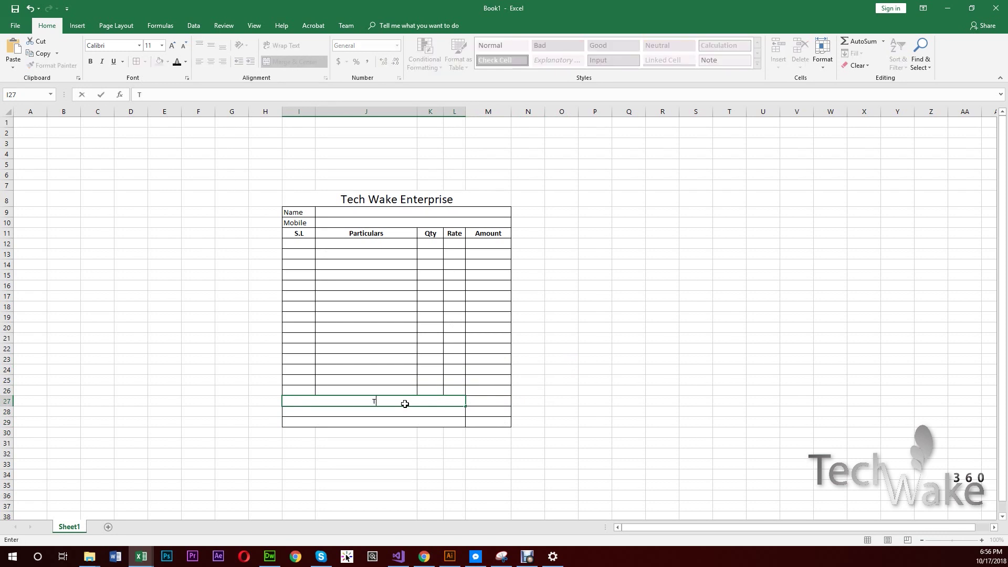
{"action": "type", "text": "otal Amount"}
{"action": "key", "text": "Return"}
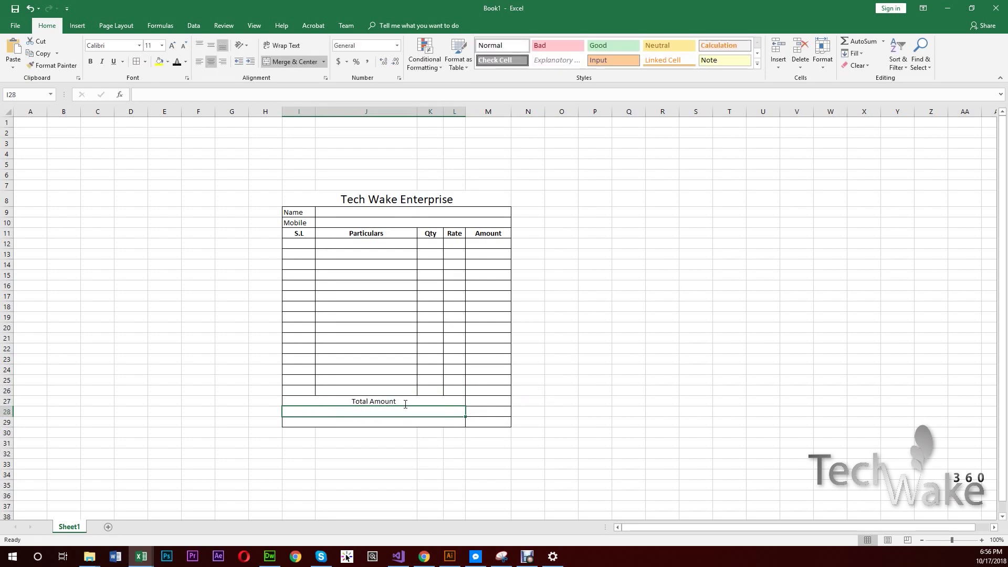
{"action": "type", "text": "Adance"}
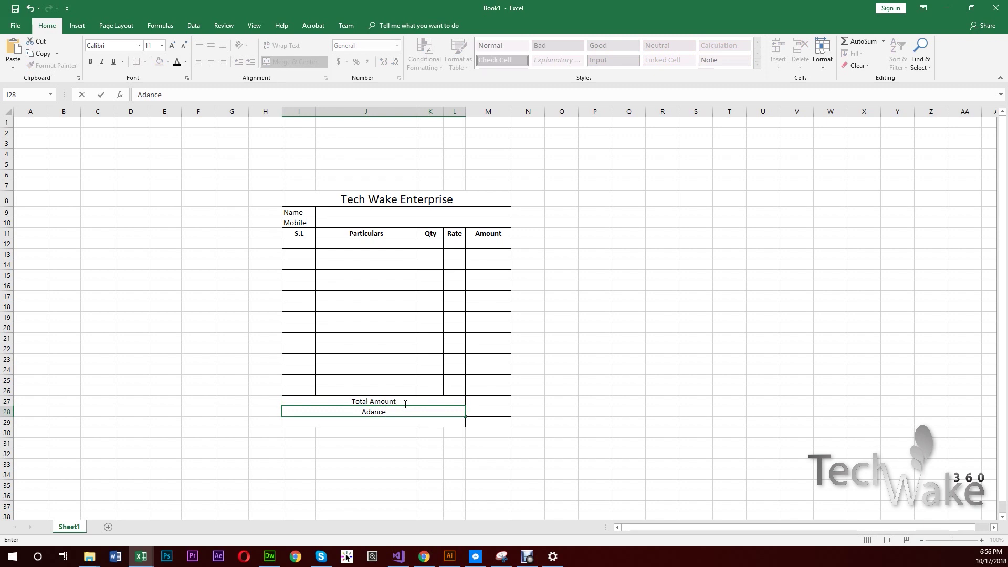
{"action": "key", "text": "BackSpace"}
{"action": "key", "text": "BackSpace"}
{"action": "key", "text": "BackSpace"}
{"action": "type", "text": "vance"}
{"action": "key", "text": "Return"}
{"action": "type", "text": "Balance"}
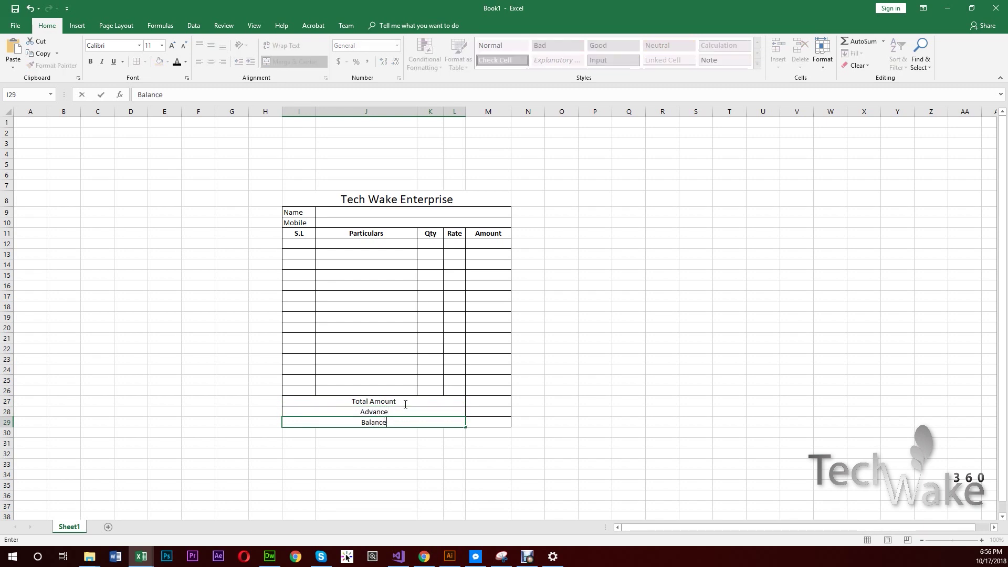
{"action": "key", "text": "Return"}
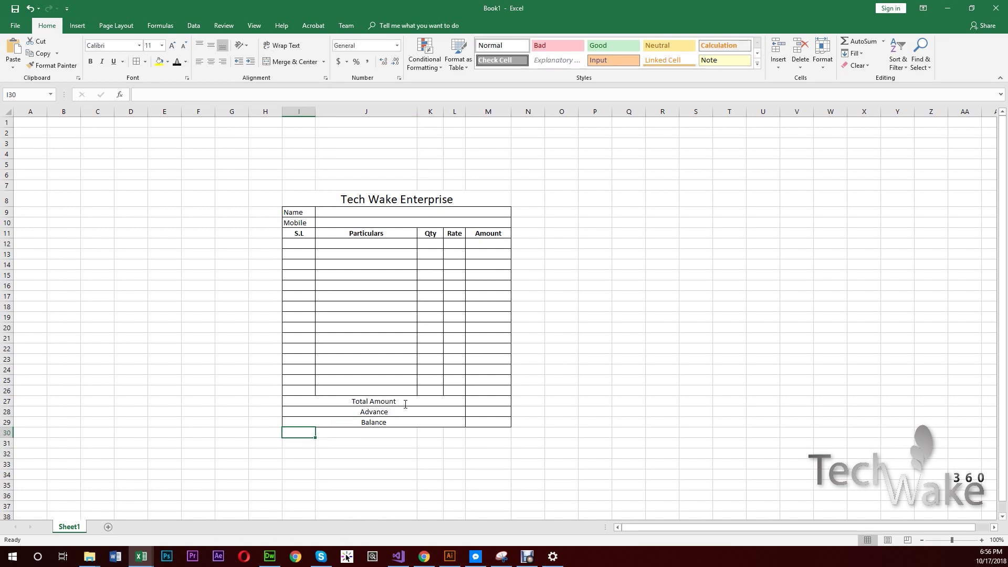
- Merge I30:M31 into one blank block
{"action": "key", "text": "shift+Right"}
{"action": "key", "text": "shift+Right"}
{"action": "key", "text": "shift+Right"}
{"action": "key", "text": "shift+Right"}
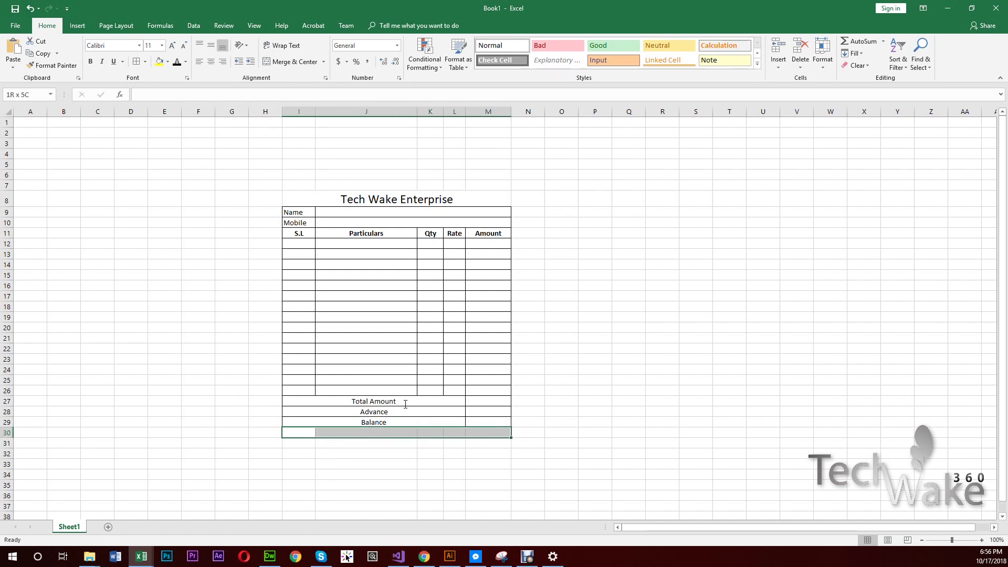
{"action": "key", "text": "shift+Down"}
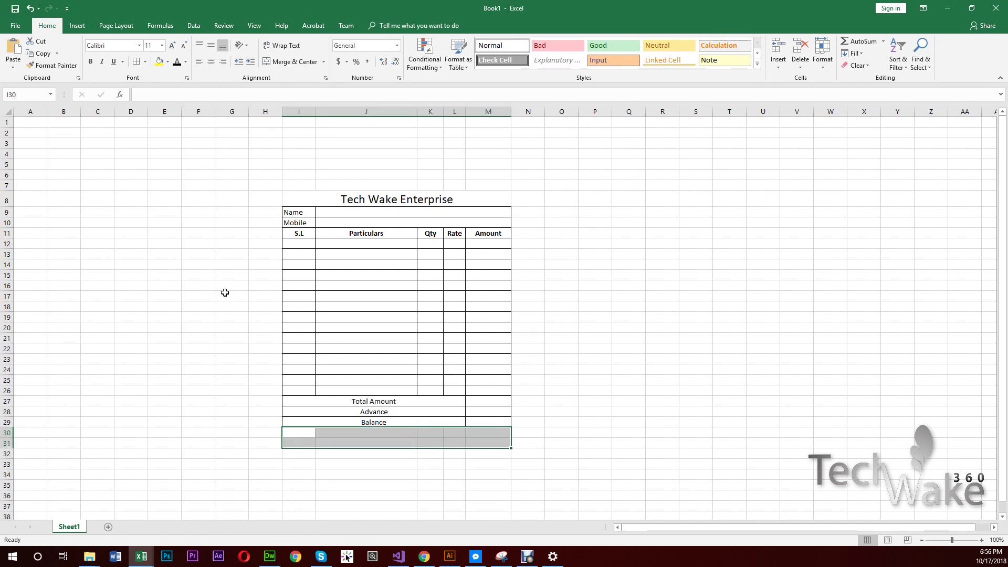
{"action": "left_click", "coordinate": [268, 63]}
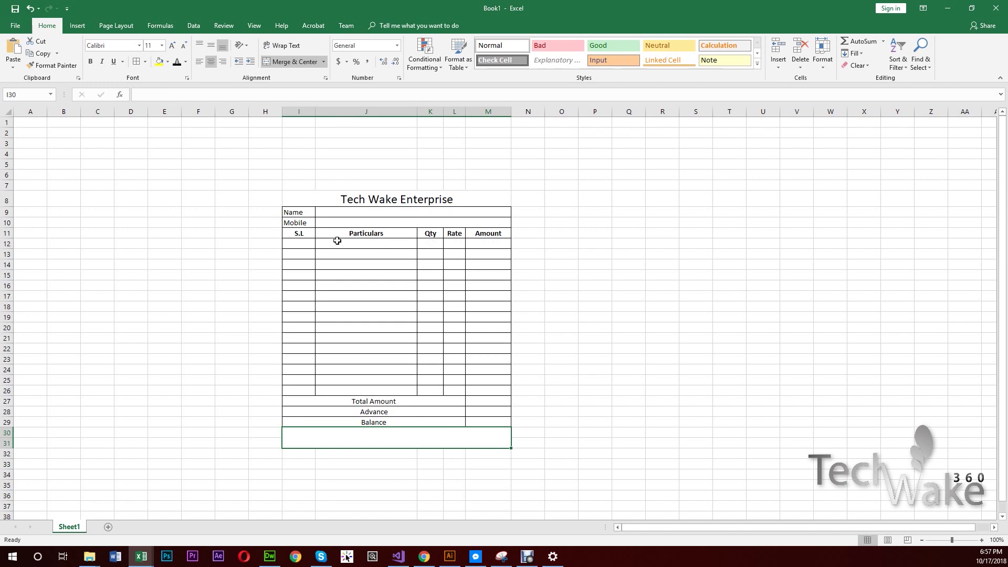
{"action": "left_click", "coordinate": [355, 242]}
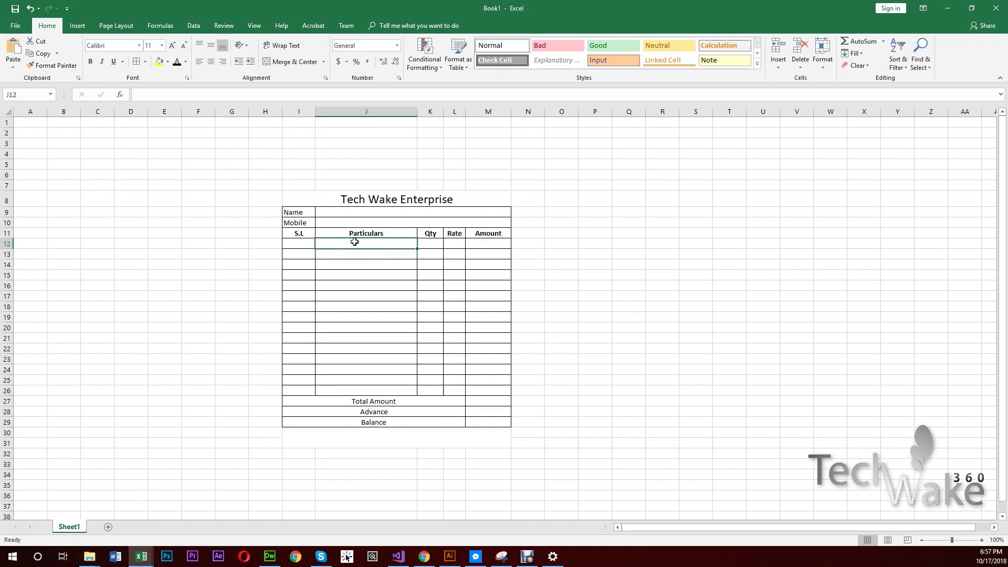
- Enter 'M' in J12 and a sample customer name in the Name cell J9
{"action": "type", "text": "M"}
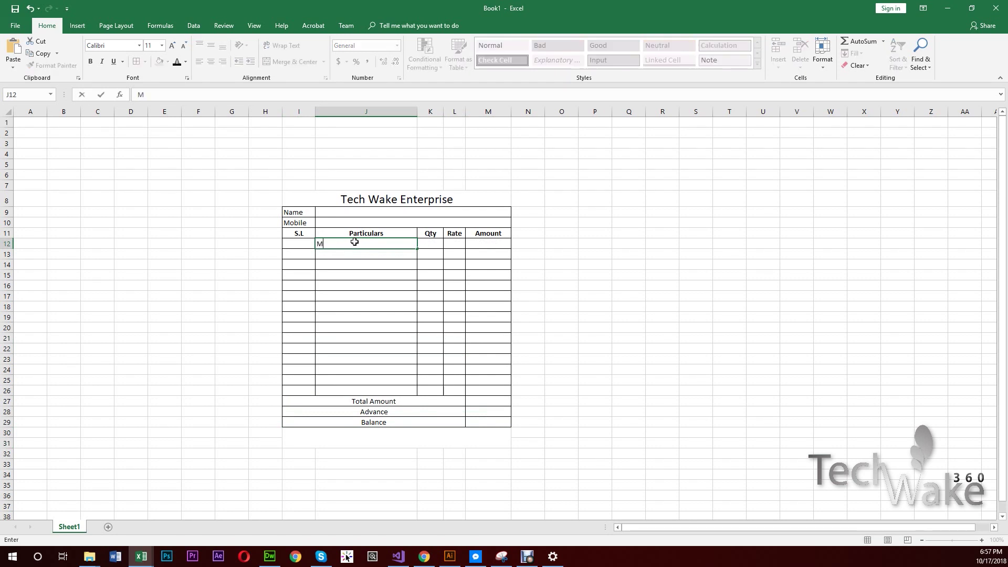
{"action": "key", "text": "Up"}
{"action": "key", "text": "Up"}
{"action": "key", "text": "Up"}
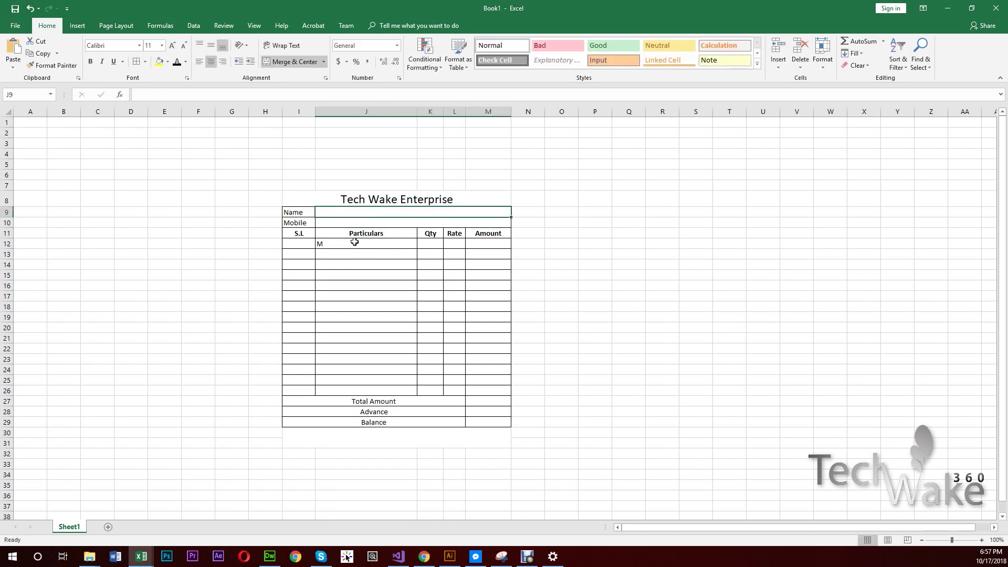
{"action": "type", "text": "Abc"}
{"action": "key", "text": "Return"}
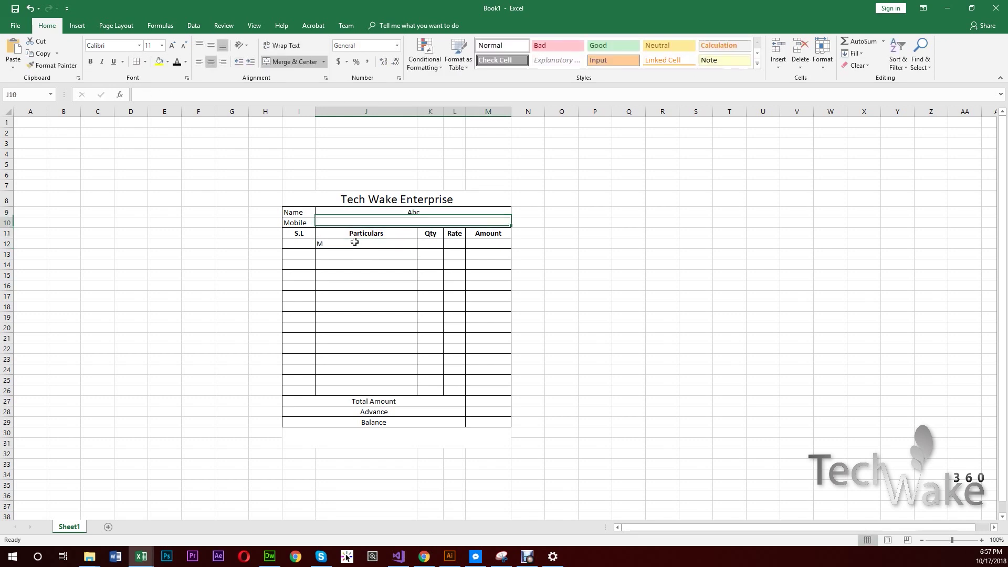
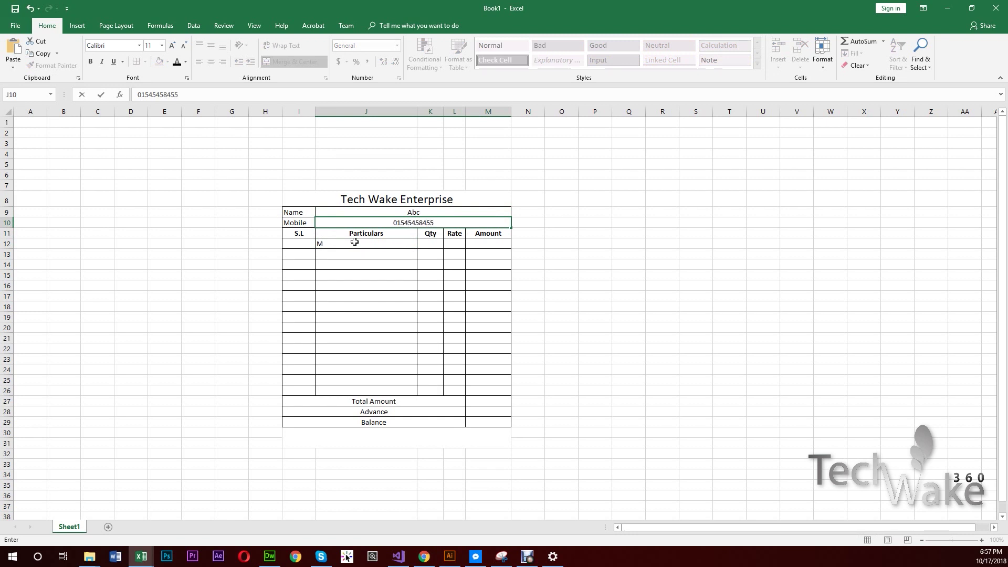
- Type a sample mobile number into J10, correcting the digits
{"action": "key", "text": "shift+Home"}
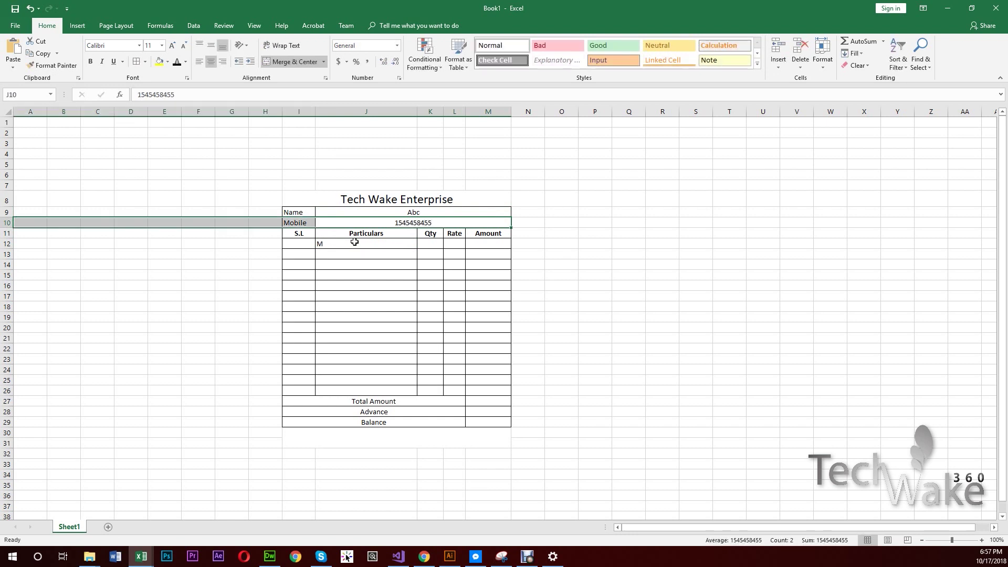
{"action": "key", "text": "Right"}
{"action": "key", "text": "Left"}
{"action": "key", "text": "Left"}
{"action": "key", "text": "Right"}
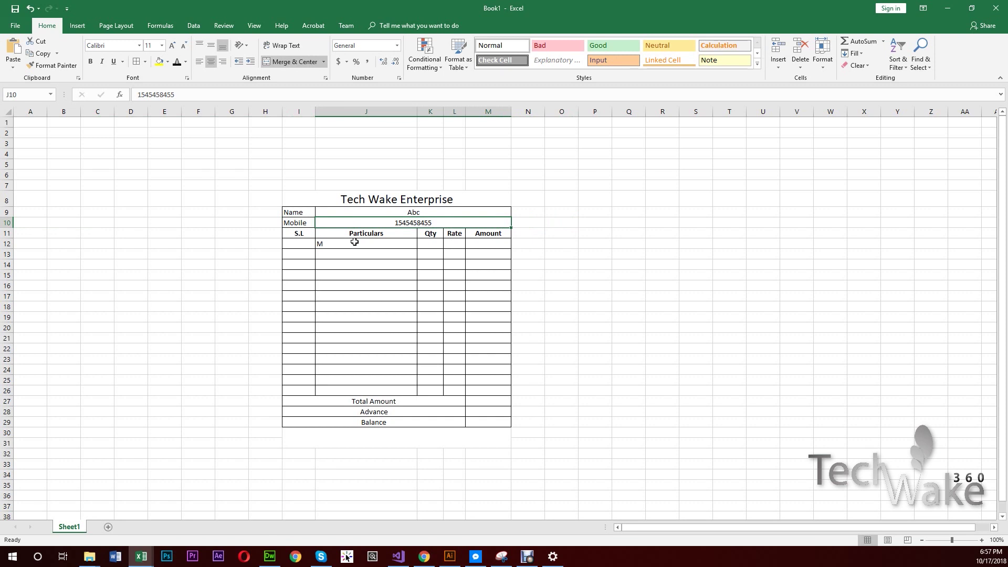
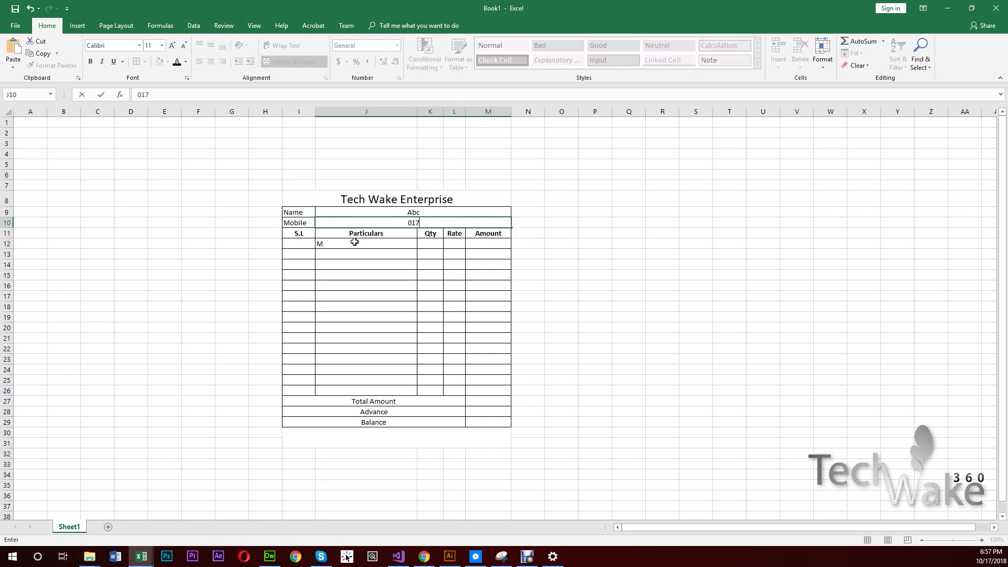
{"action": "type", "text": "000000000"}
{"action": "key", "text": "Return"}
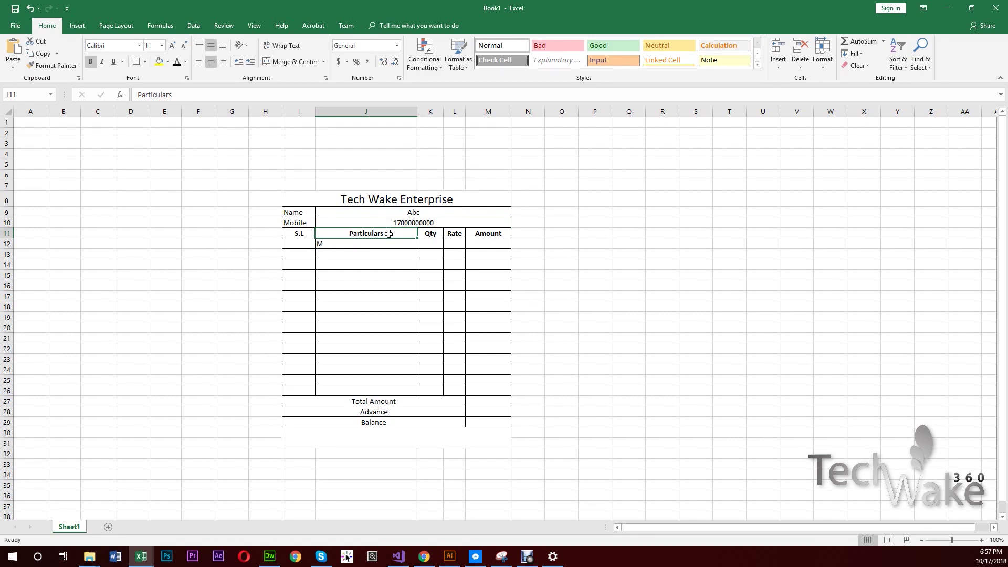
{"action": "left_click", "coordinate": [409, 223]}
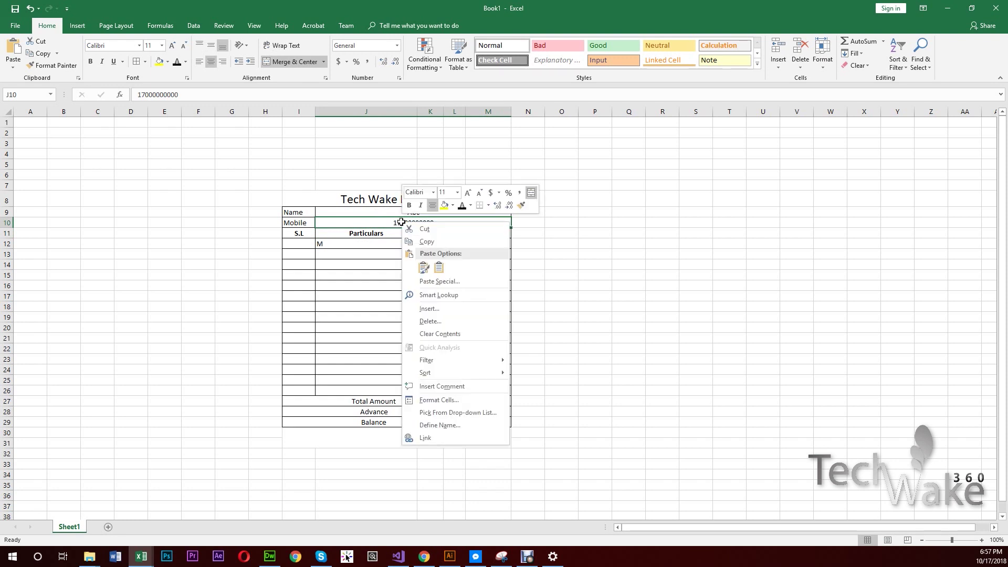
- Format J10 as Text and re-enter the mobile number with its leading 0
{"action": "left_click", "coordinate": [444, 401]}
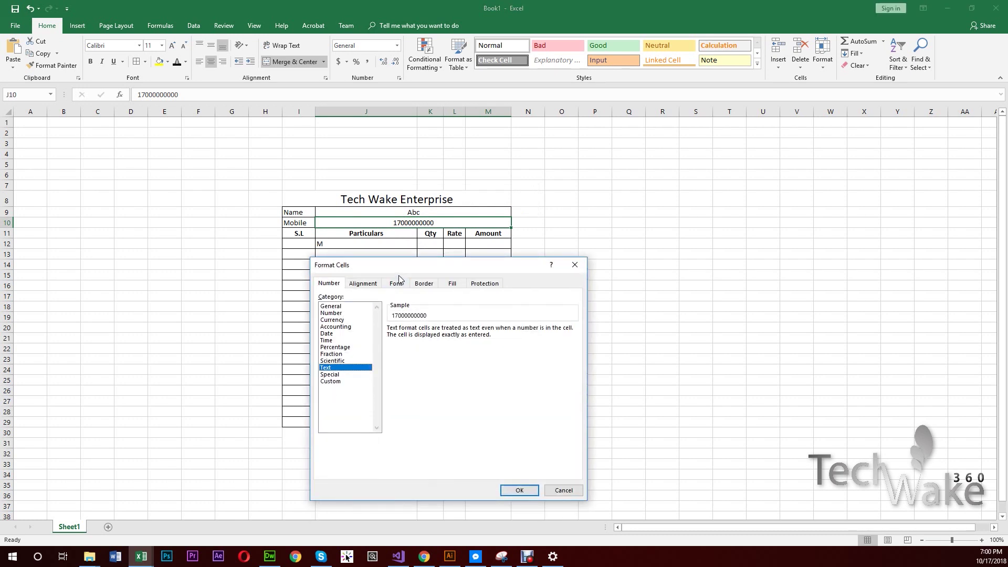
{"action": "left_click_drag", "start_coordinate": [404, 266], "coordinate": [604, 207]}
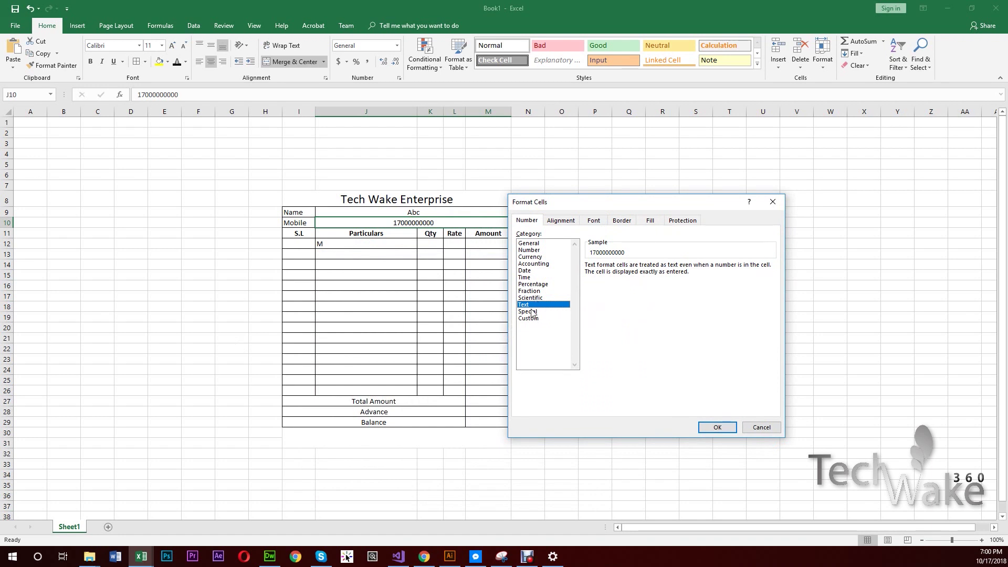
{"action": "left_click", "coordinate": [729, 431]}
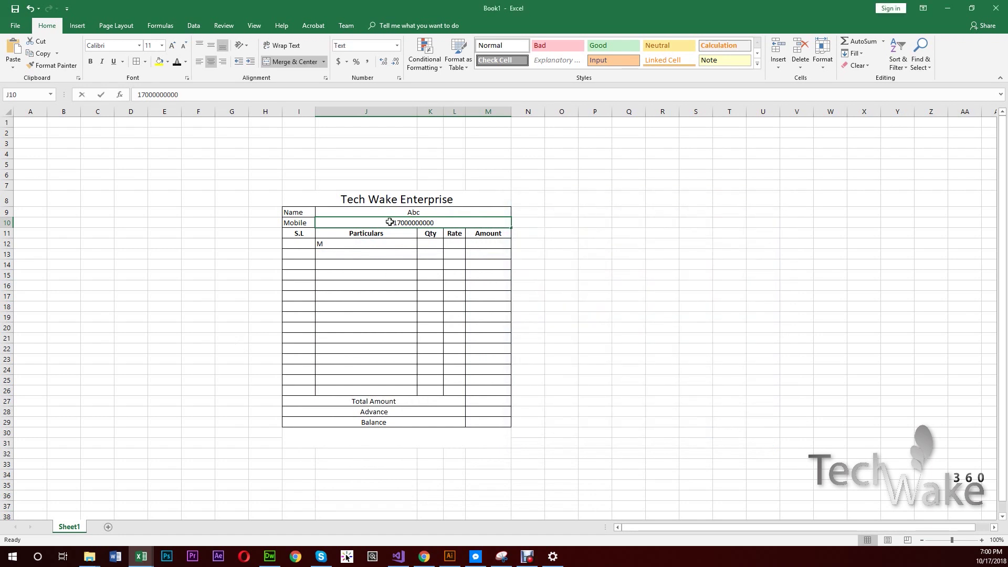
{"action": "double_click", "coordinate": [389, 222]}
{"action": "type", "text": "0"}
{"action": "key", "text": "Return"}
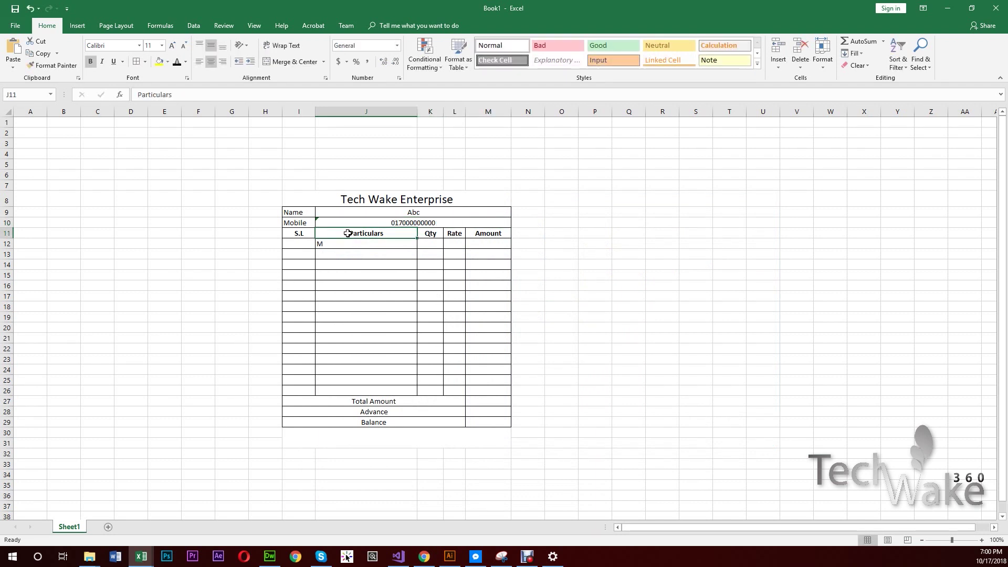
- Enter serial numbers 1 and 2 in I12:I13, undoing an extra 3
{"action": "left_click", "coordinate": [307, 242]}
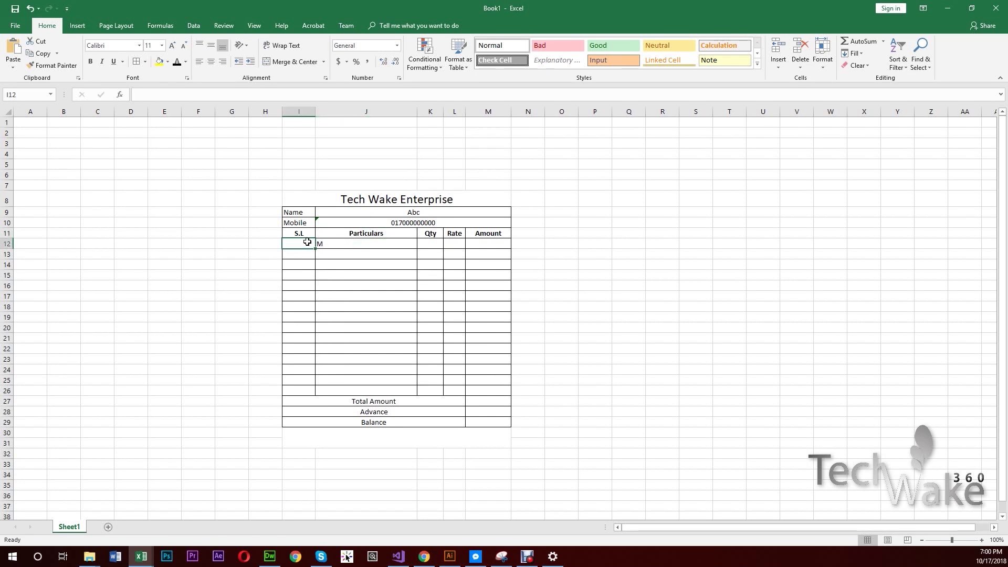
{"action": "type", "text": "1"}
{"action": "key", "text": "Return"}
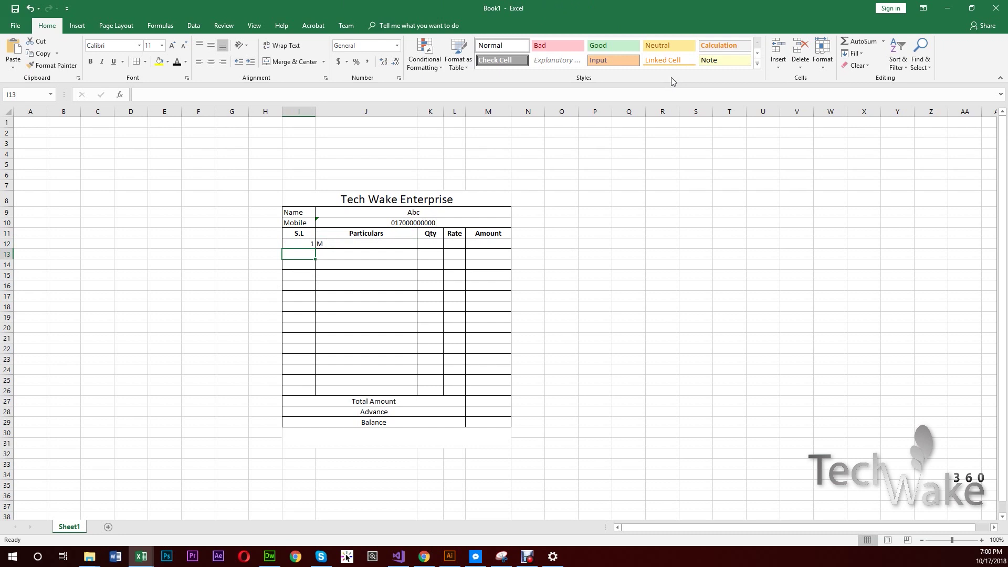
{"action": "type", "text": "2"}
{"action": "key", "text": "Return"}
{"action": "type", "text": "3"}
{"action": "key", "text": "Return"}
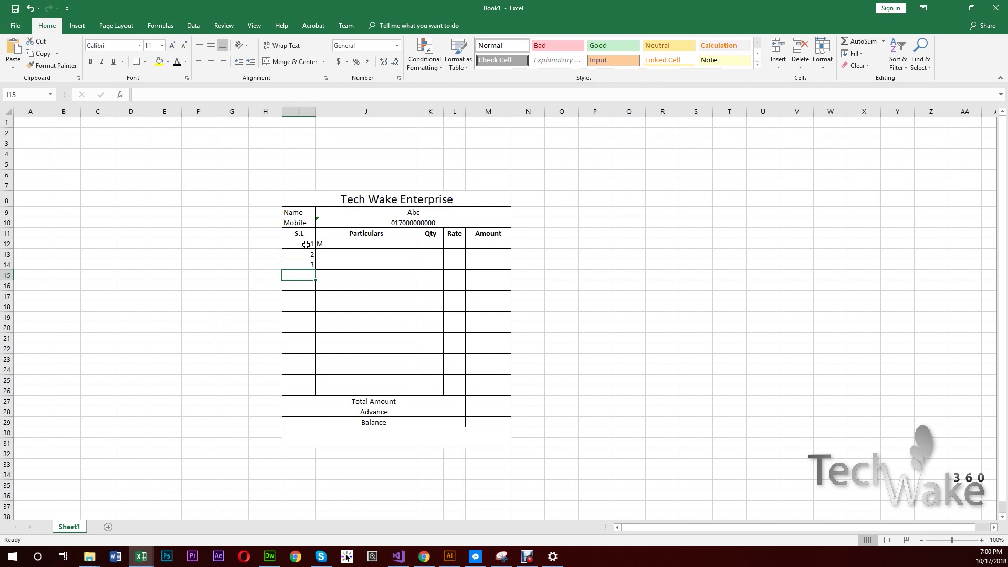
{"action": "left_click", "coordinate": [306, 245]}
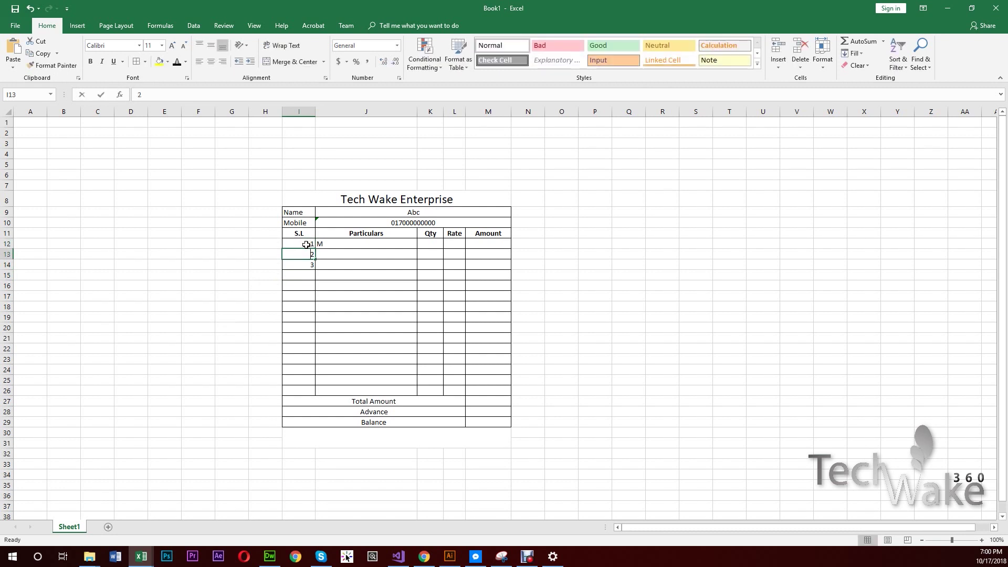
{"action": "key", "text": "ctrl+z"}
- Fill the serial numbers down to 15 at I26 and centre them
{"action": "left_click", "coordinate": [301, 245]}
{"action": "left_click_drag", "start_coordinate": [301, 245], "coordinate": [302, 254]}
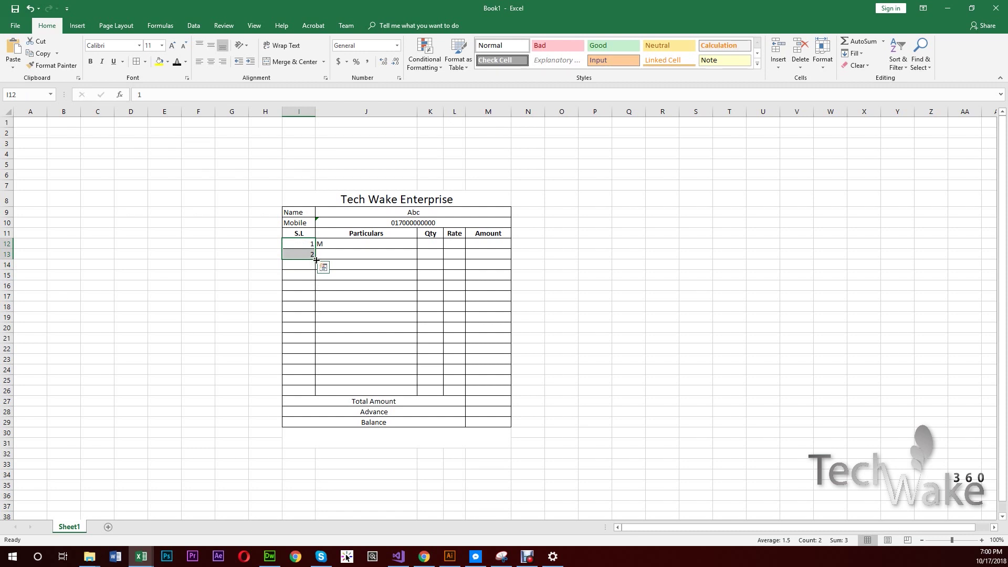
{"action": "left_click_drag", "start_coordinate": [316, 261], "coordinate": [310, 394]}
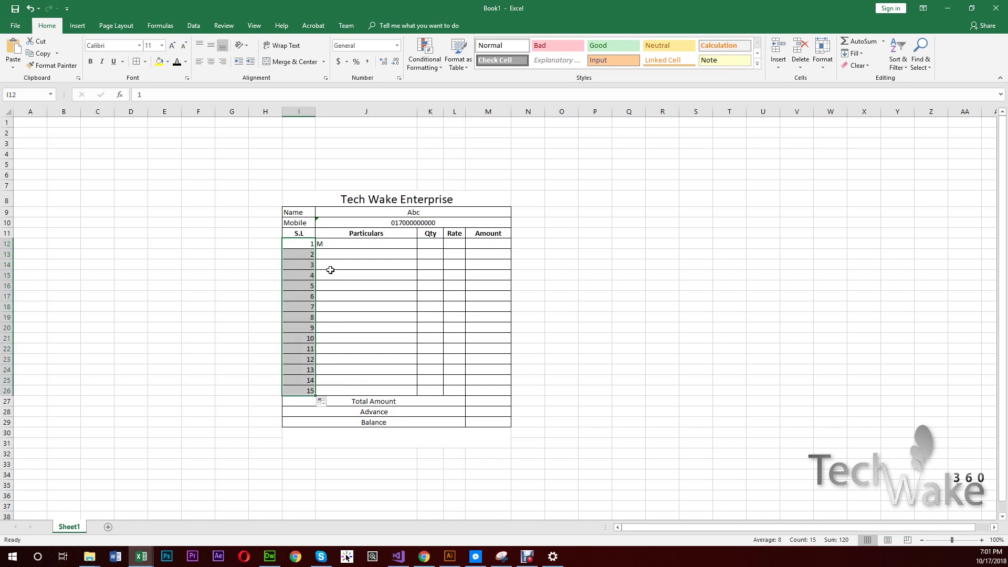
{"action": "left_click", "coordinate": [212, 61]}
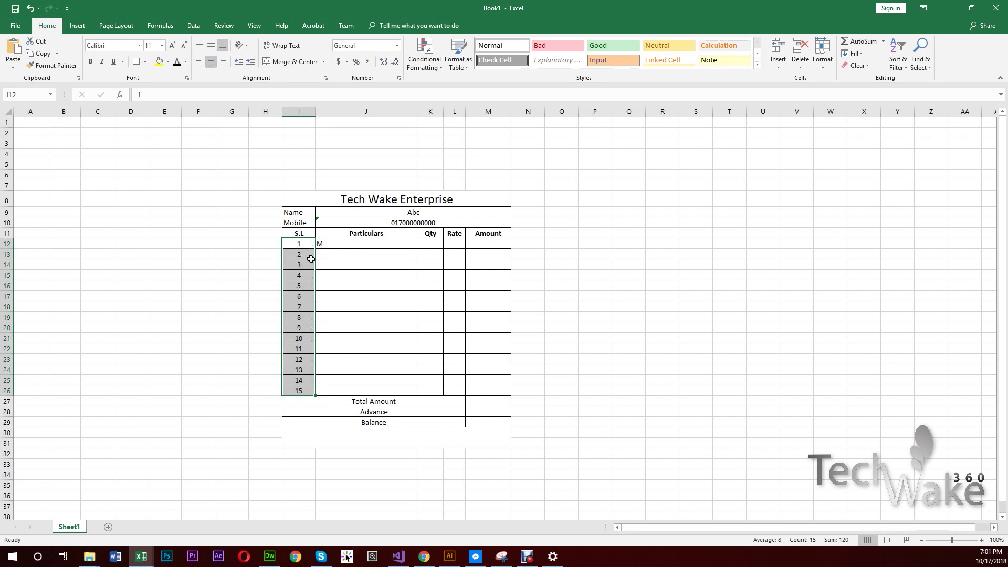
{"action": "left_click", "coordinate": [341, 278]}
{"action": "left_click", "coordinate": [352, 243]}
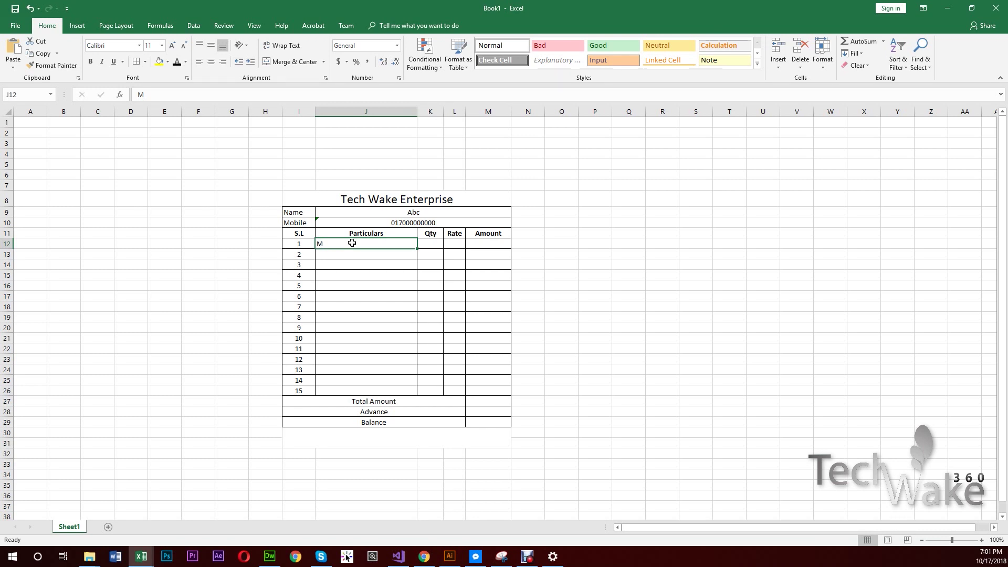
- Enter Keyboard, quantity 10 and rate 550 in J12:L12
{"action": "type", "text": "Keyboar"}
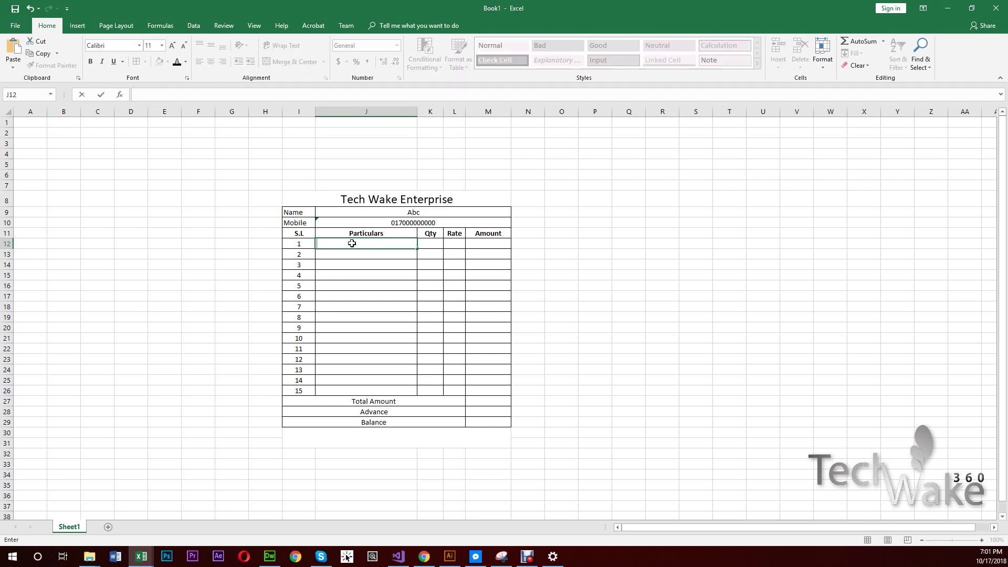
{"action": "type", "text": "d"}
{"action": "key", "text": "Tab"}
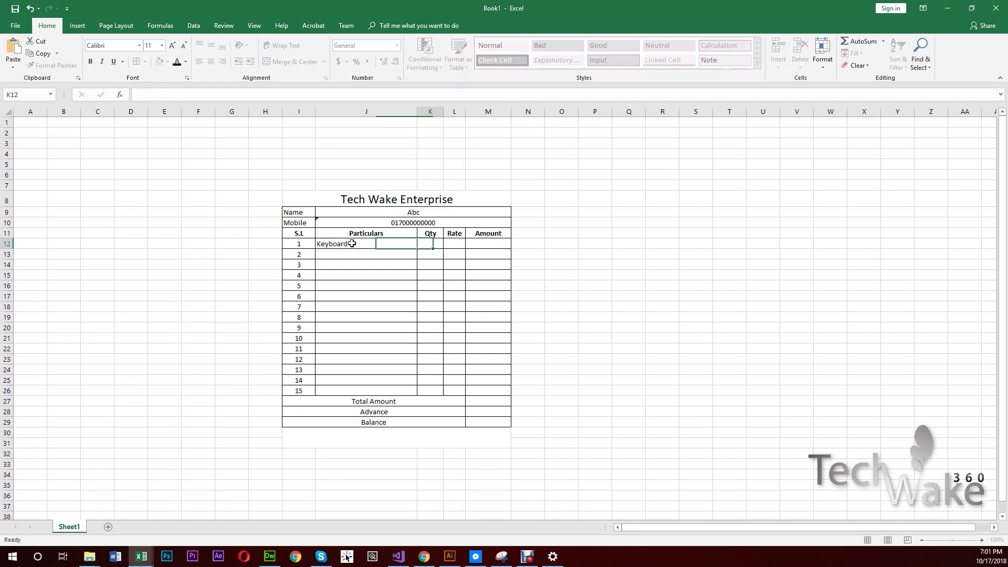
{"action": "type", "text": "10"}
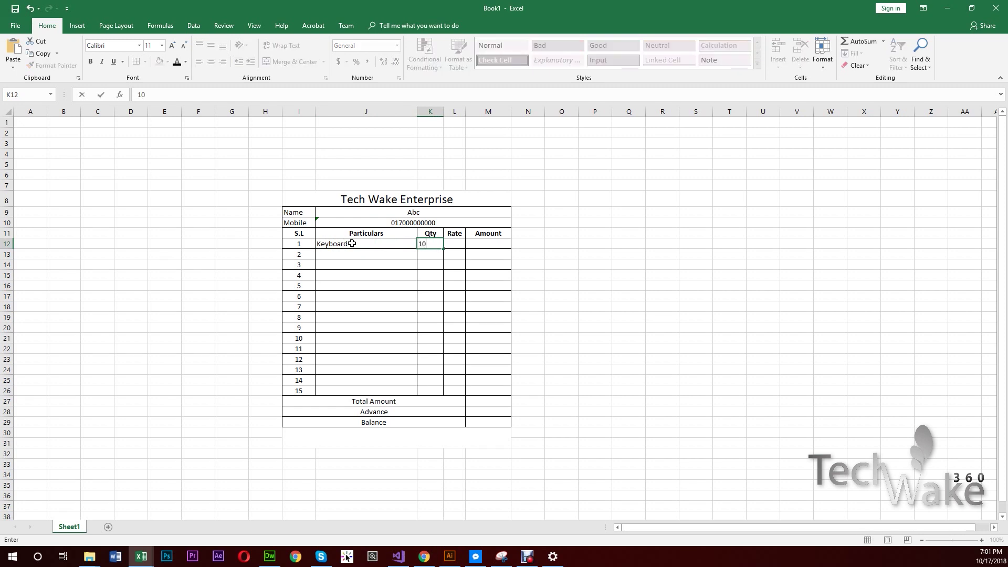
{"action": "key", "text": "Tab"}
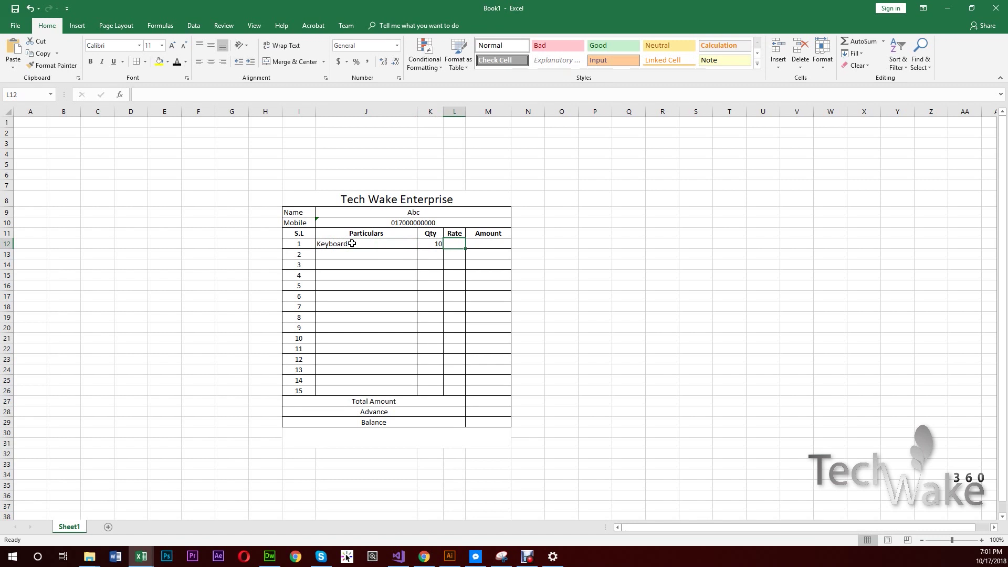
{"action": "type", "text": "550"}
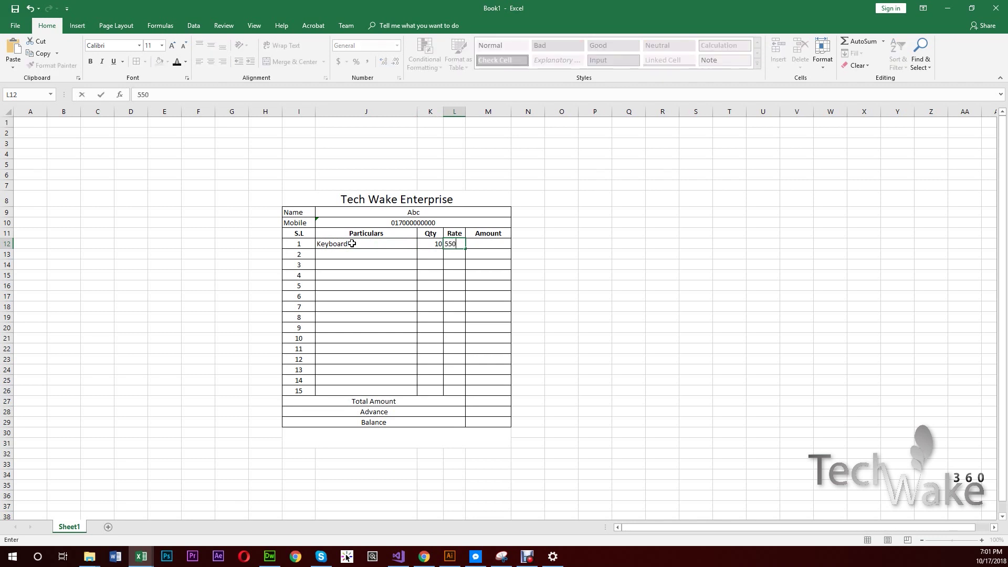
{"action": "key", "text": "Return"}
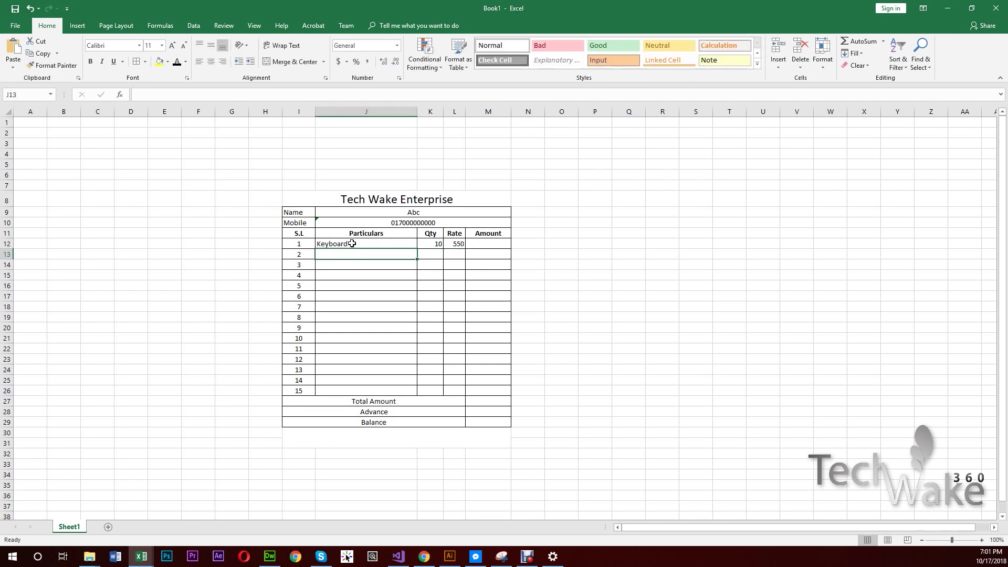
{"action": "left_click", "coordinate": [497, 245]}
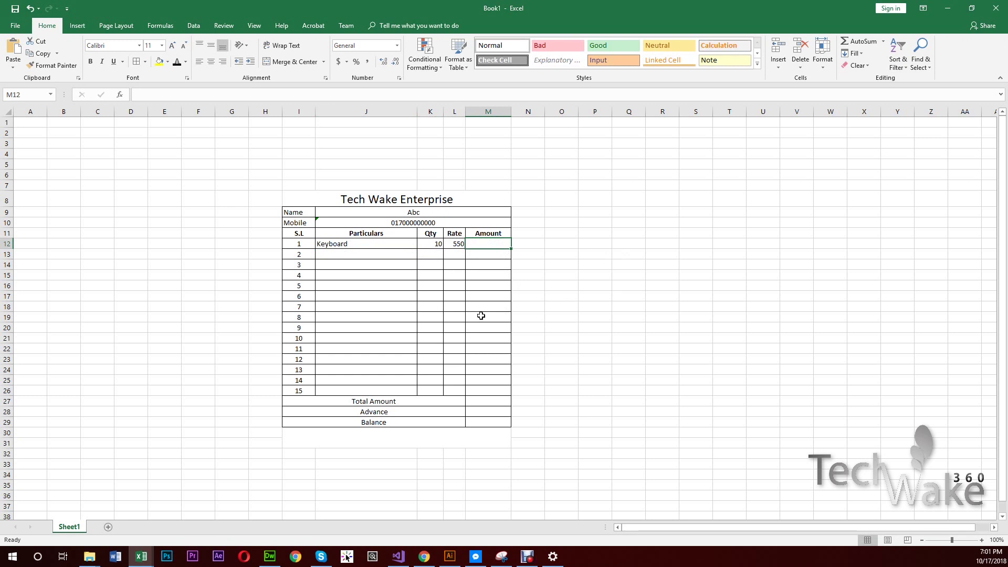
- Enter =L12*K12 in M12 so the Keyboard row's amount shows 5500
{"action": "type", "text": "="}
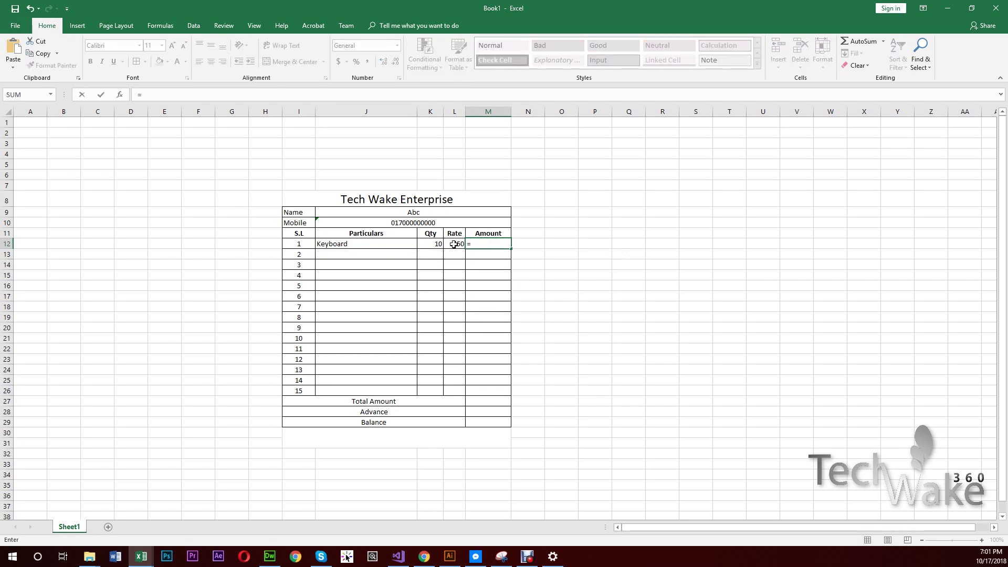
{"action": "left_click", "coordinate": [453, 244]}
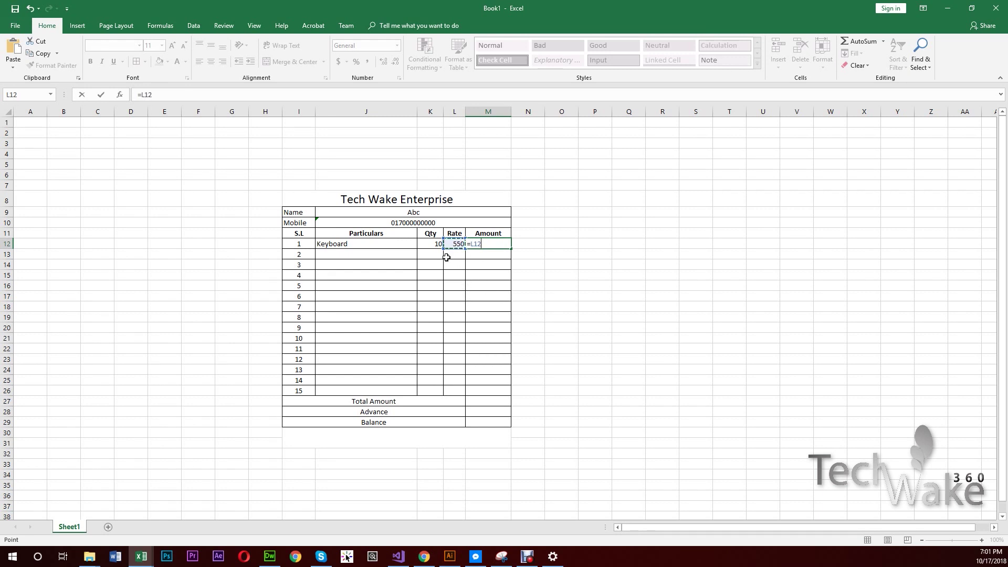
{"action": "type", "text": "*"}
{"action": "left_click", "coordinate": [430, 244]}
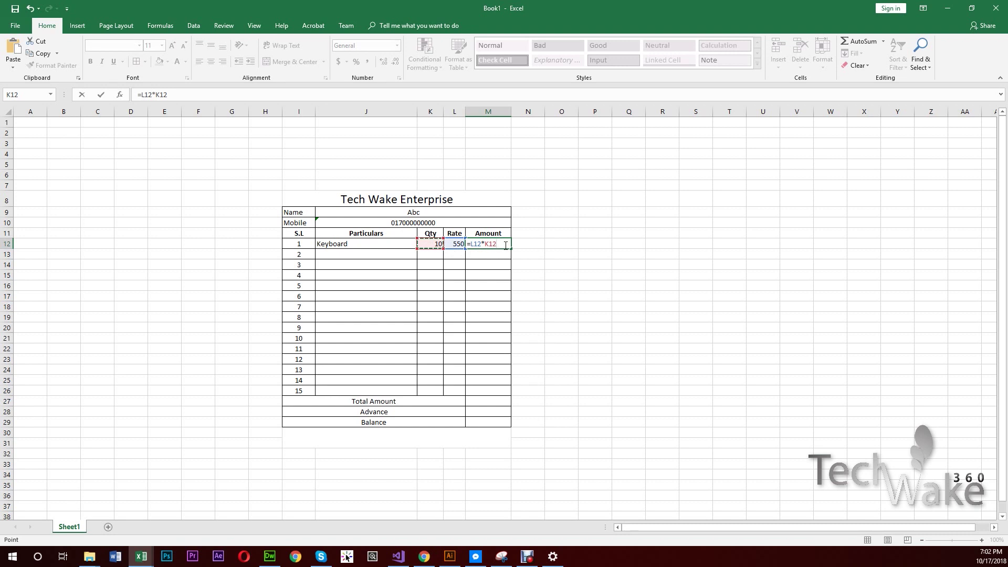
{"action": "key", "text": "Return"}
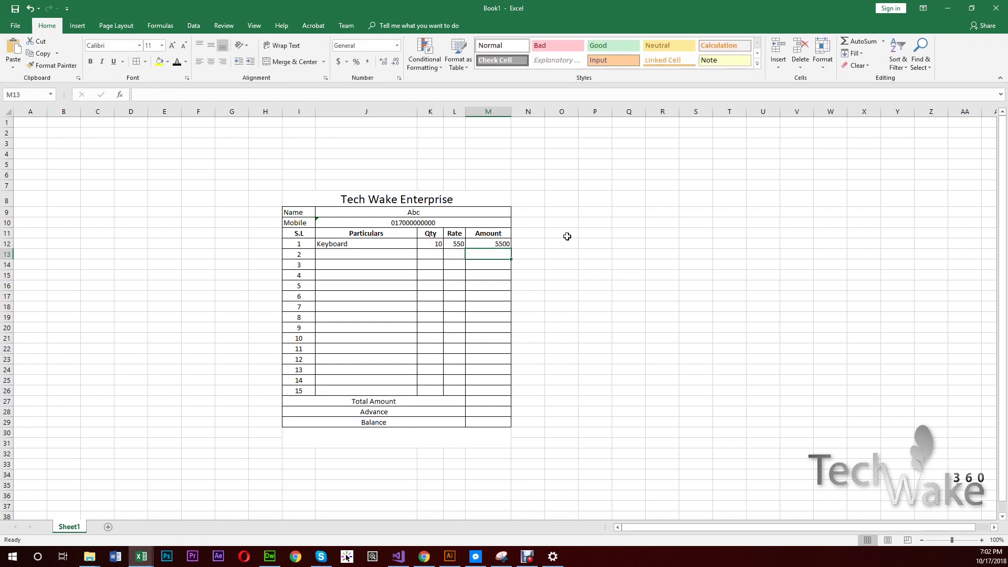
{"action": "left_click", "coordinate": [499, 241]}
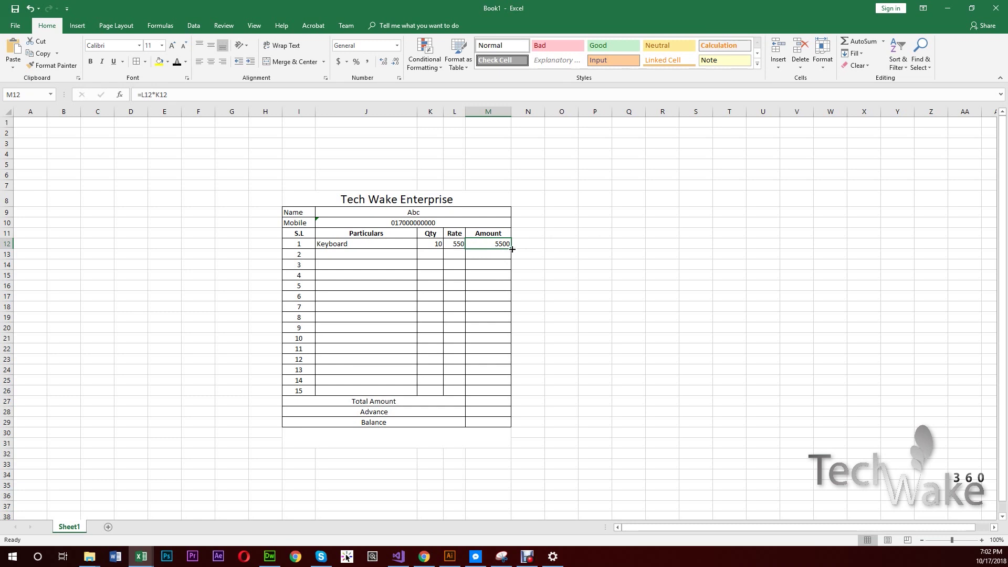
- Fill the M12 amount formula down through M26, leaving 0 on the empty item rows
{"action": "left_click_drag", "start_coordinate": [512, 249], "coordinate": [499, 395]}
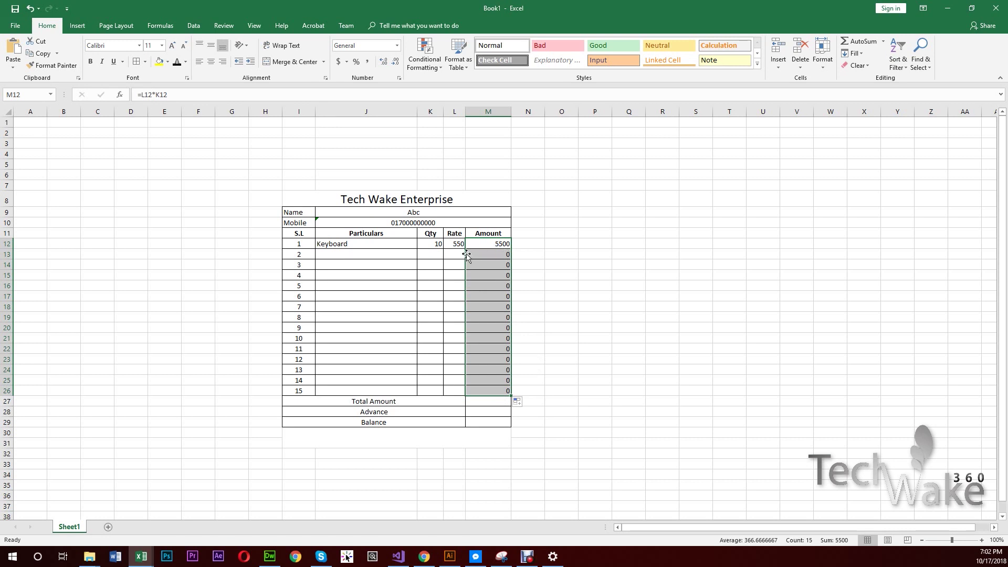
{"action": "left_click", "coordinate": [430, 253]}
{"action": "left_click", "coordinate": [454, 255]}
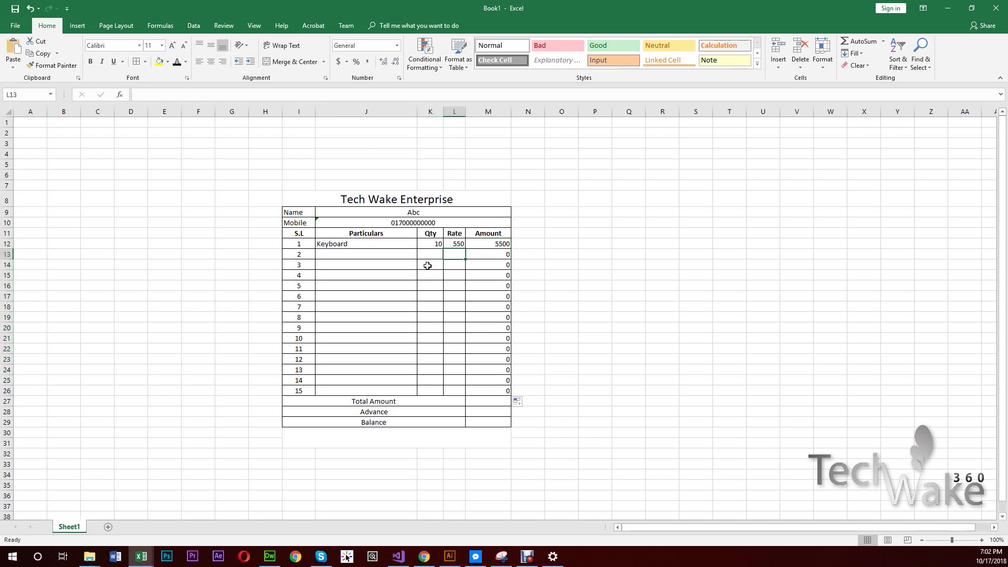
{"action": "left_click", "coordinate": [427, 264]}
{"action": "left_click", "coordinate": [456, 265]}
{"action": "left_click", "coordinate": [430, 273]}
{"action": "left_click", "coordinate": [456, 275]}
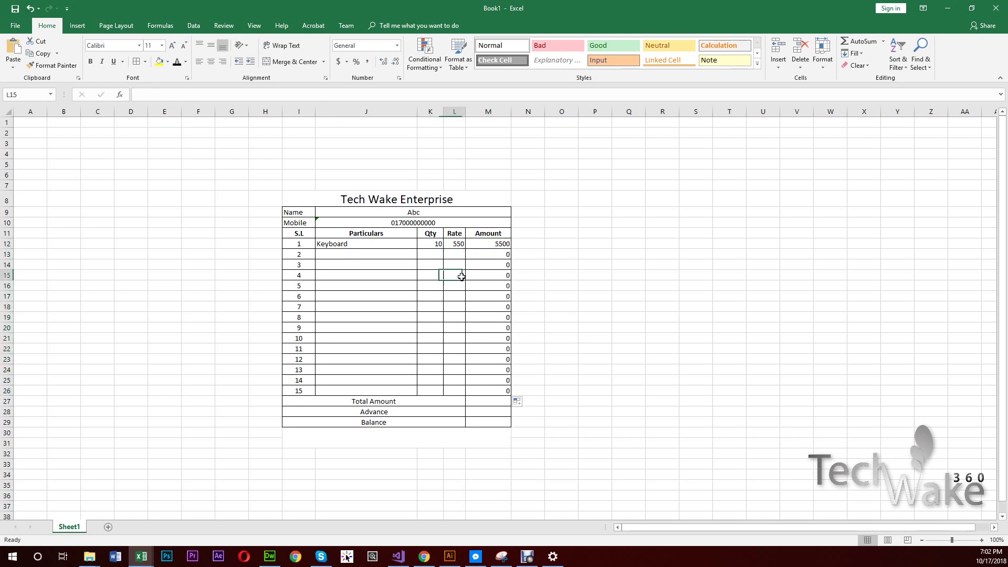
{"action": "left_click", "coordinate": [431, 286]}
{"action": "left_click", "coordinate": [452, 285]}
{"action": "left_click", "coordinate": [426, 295]}
{"action": "left_click", "coordinate": [455, 295]}
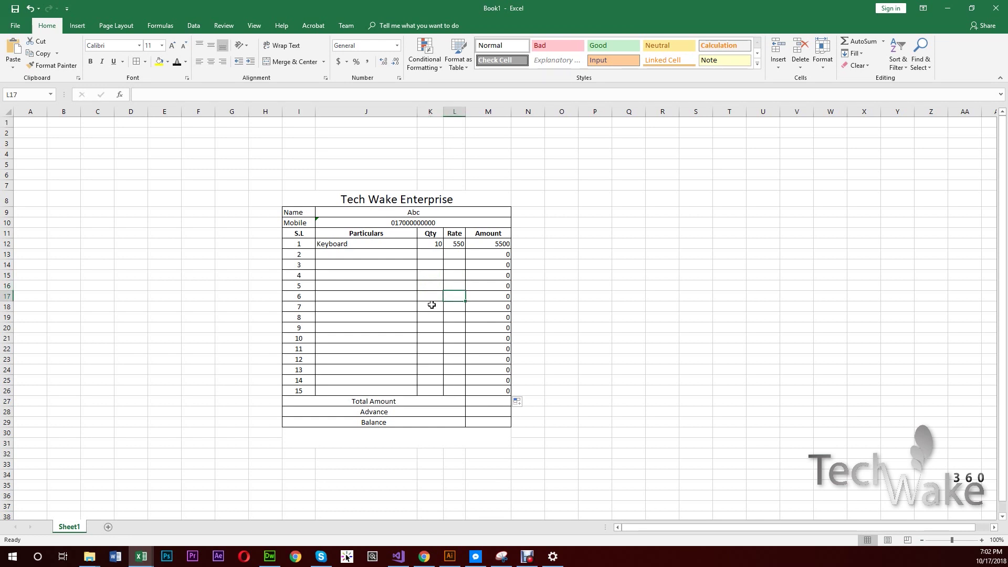
{"action": "left_click", "coordinate": [428, 305]}
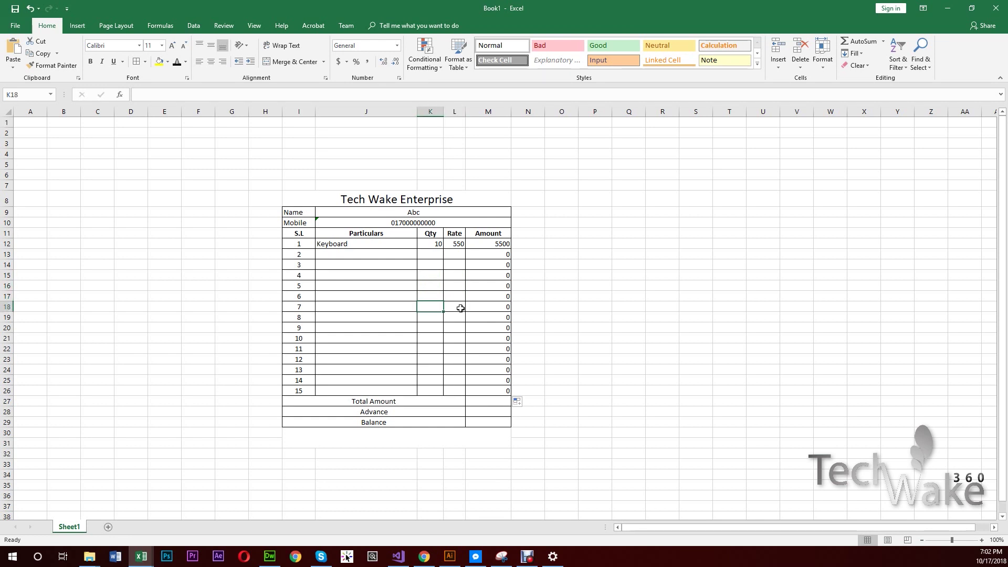
{"action": "left_click", "coordinate": [434, 255]}
{"action": "key", "text": "Left"}
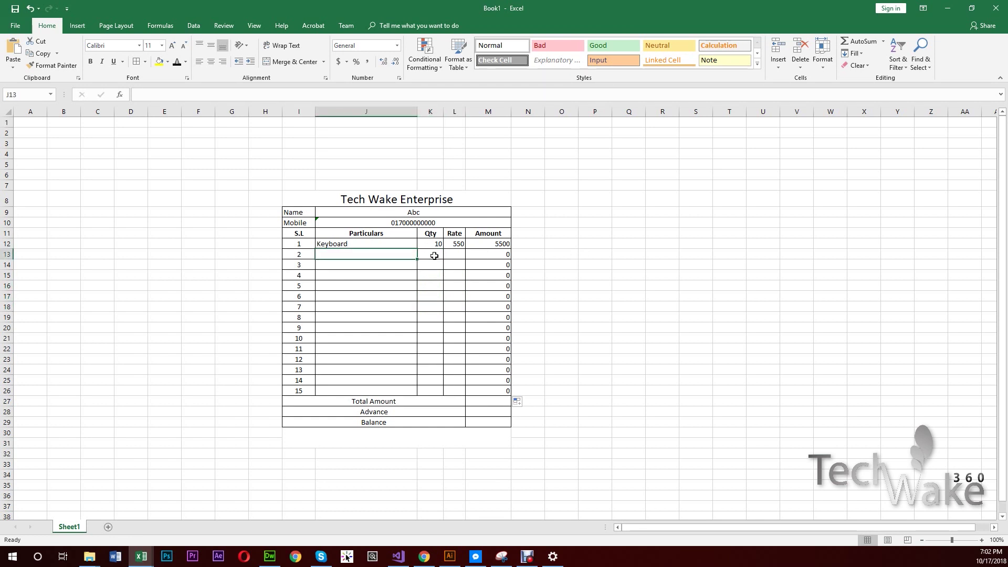
- Enter Mouse with quantity 5 and rate 250 in the second item row
{"action": "type", "text": "Mouse"}
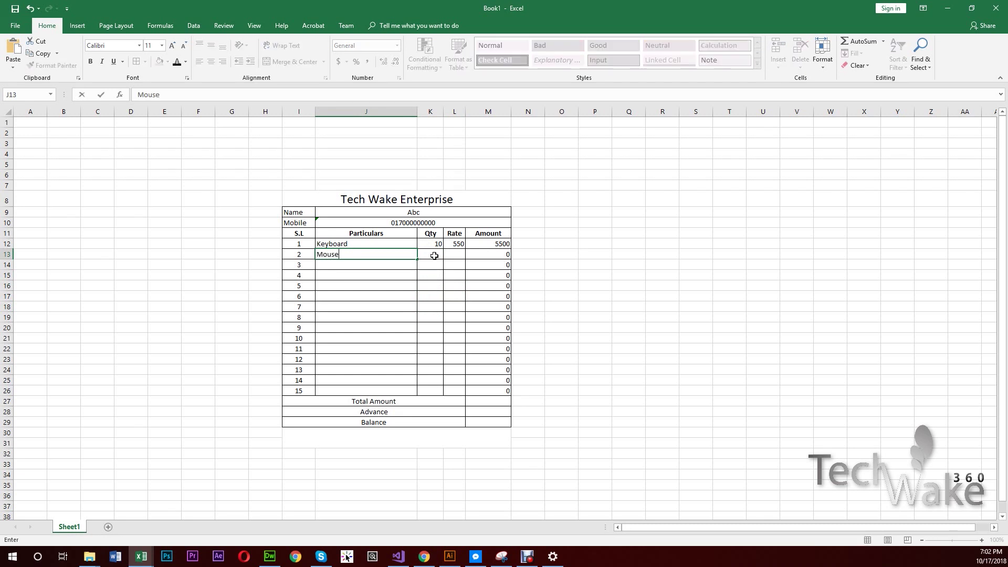
{"action": "key", "text": "Tab"}
{"action": "type", "text": "5"}
{"action": "key", "text": "Tab"}
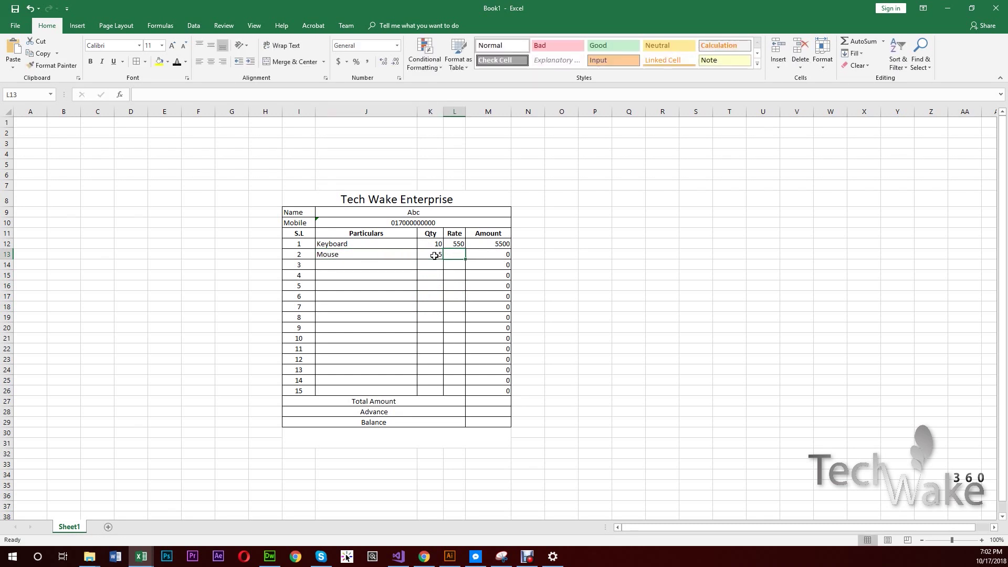
{"action": "type", "text": "250"}
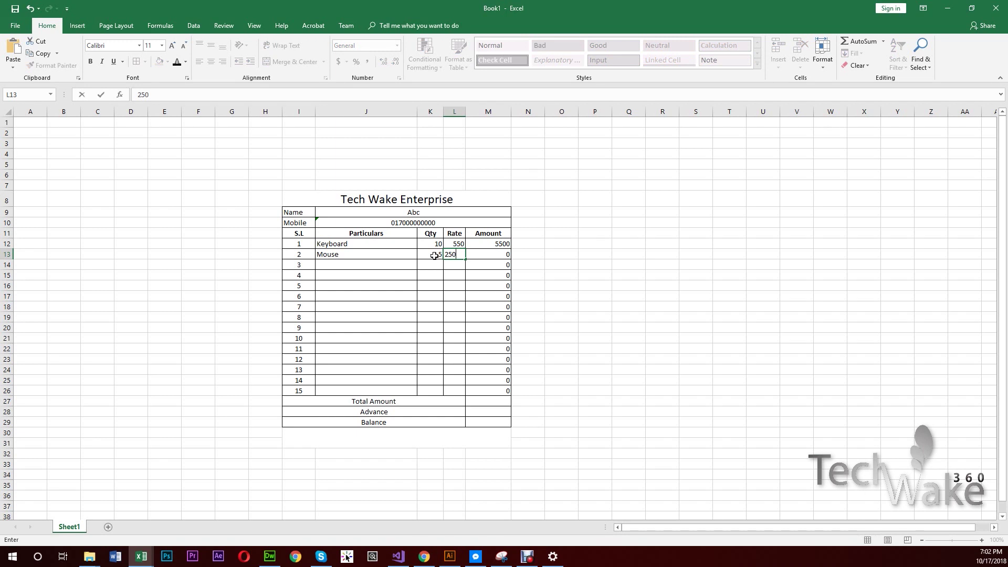
{"action": "key", "text": "Return"}
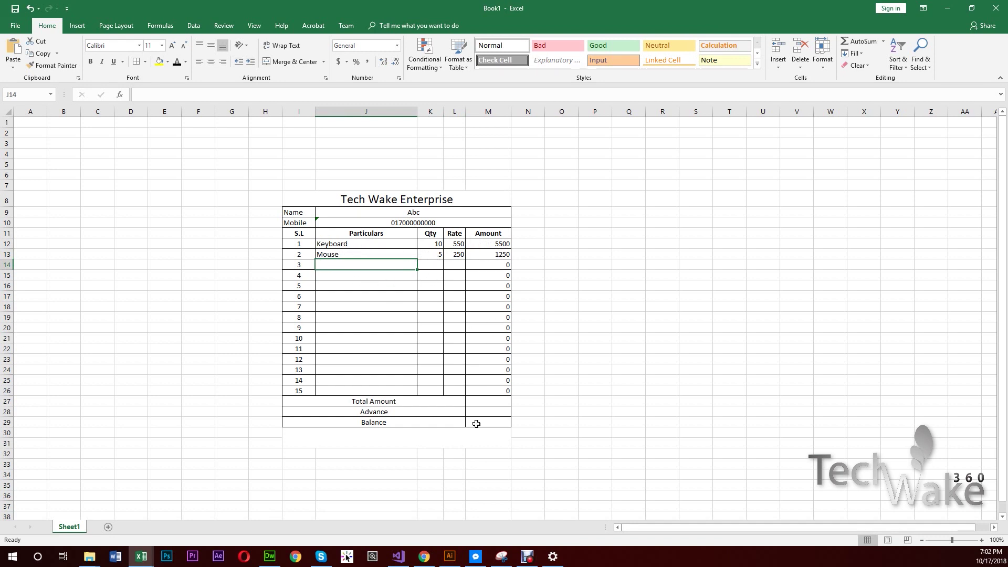
{"action": "left_click", "coordinate": [367, 401]}
{"action": "left_click", "coordinate": [500, 400]}
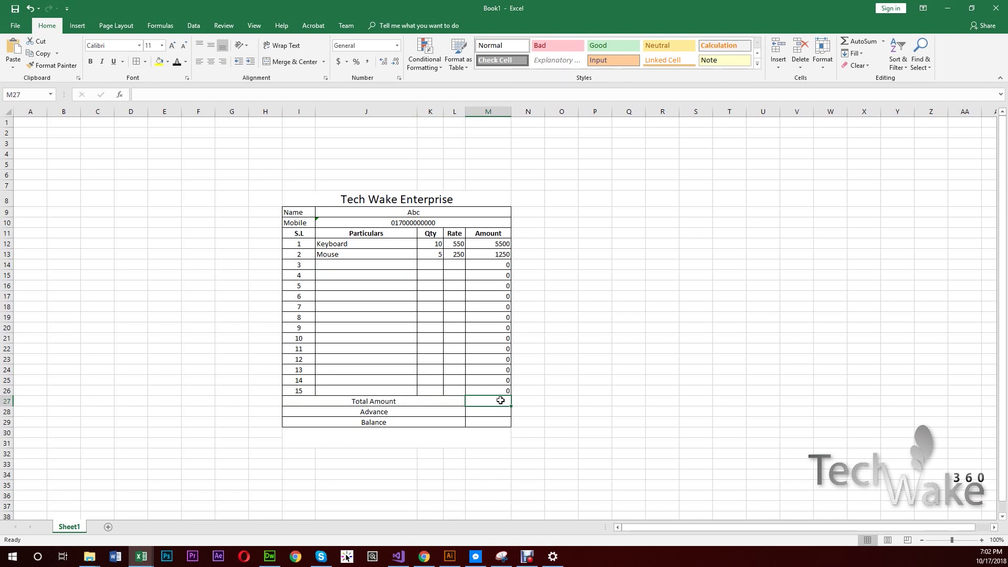
- Enter =SUM(M12:M26) in Total Amount cell M27, showing 6750
{"action": "type", "text": "=sum"}
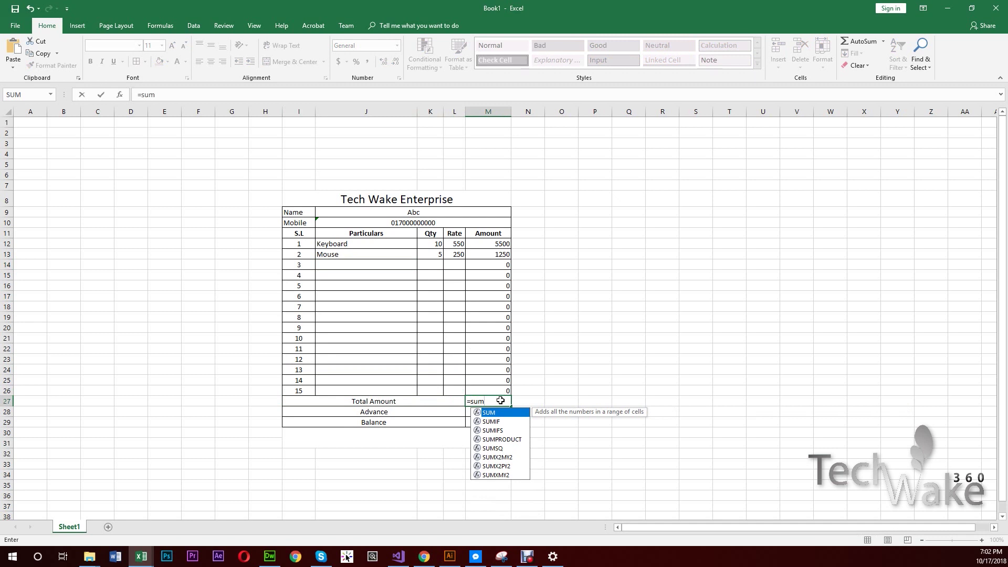
{"action": "type", "text": "("}
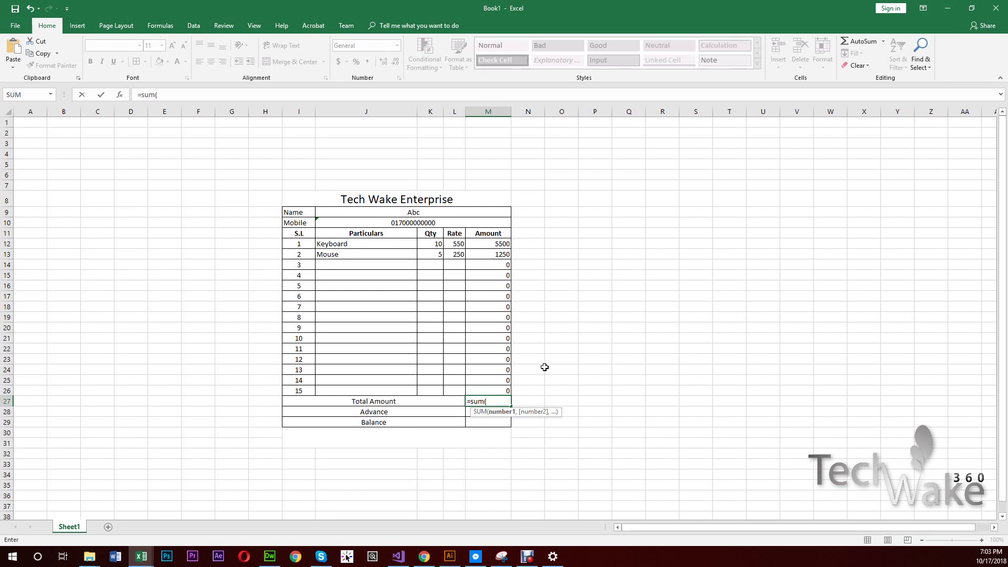
{"action": "type", "text": "m12"}
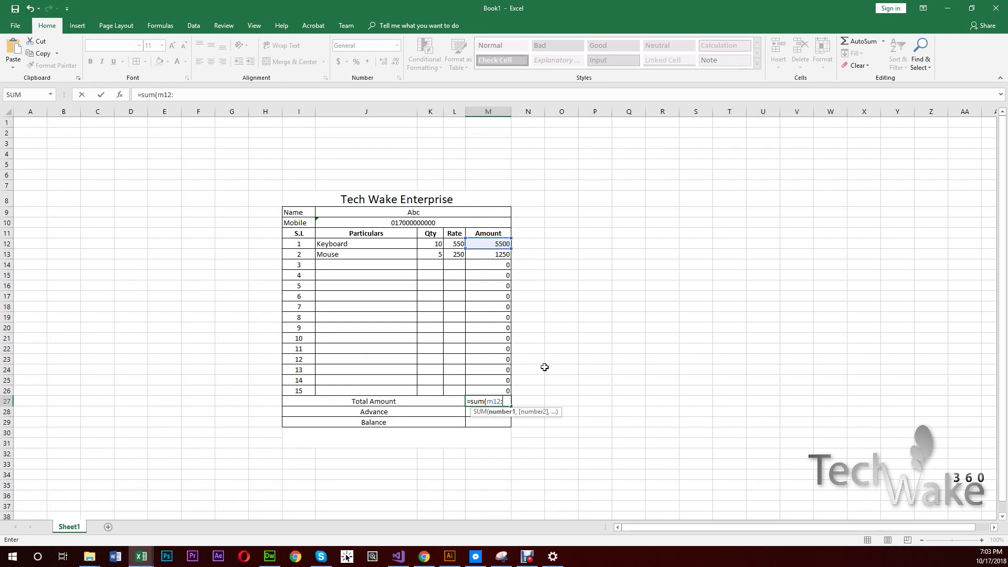
{"action": "type", "text": ":m27"}
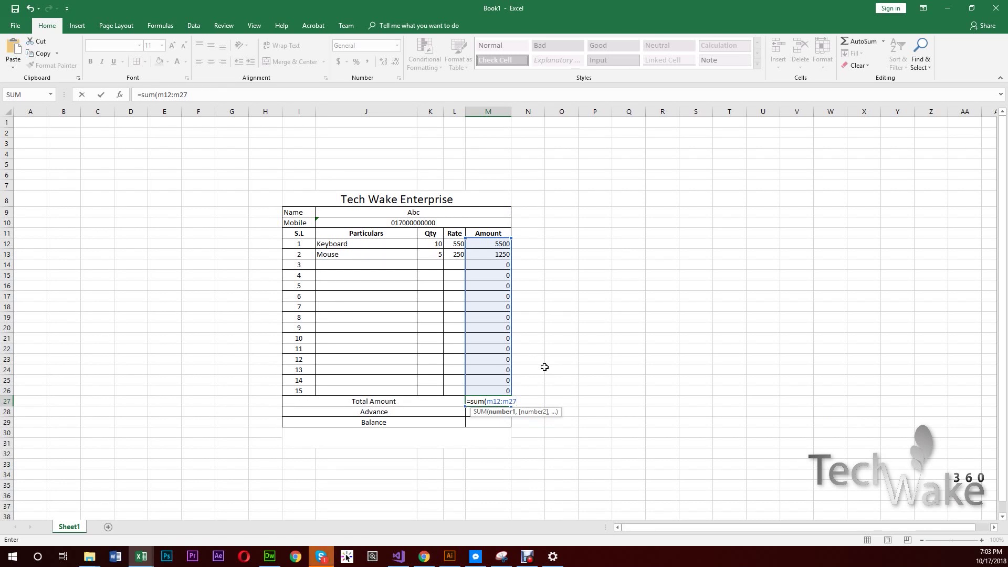
{"action": "key", "text": "BackSpace"}
{"action": "key", "text": "BackSpace"}
{"action": "key", "text": "BackSpace"}
{"action": "key", "text": "BackSpace"}
{"action": "key", "text": "BackSpace"}
{"action": "key", "text": "BackSpace"}
{"action": "key", "text": "BackSpace"}
{"action": "key", "text": "BackSpace"}
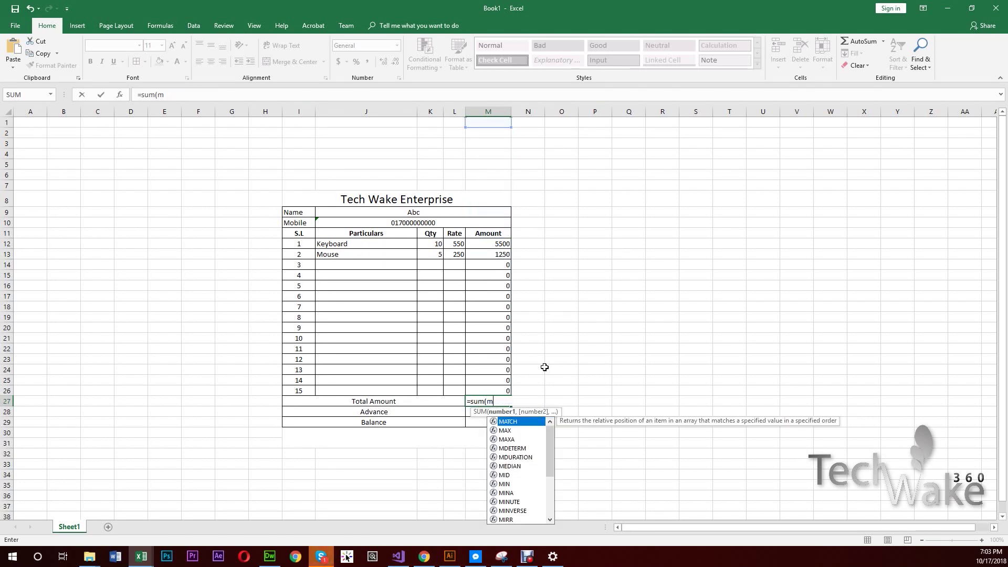
{"action": "type", "text": "("}
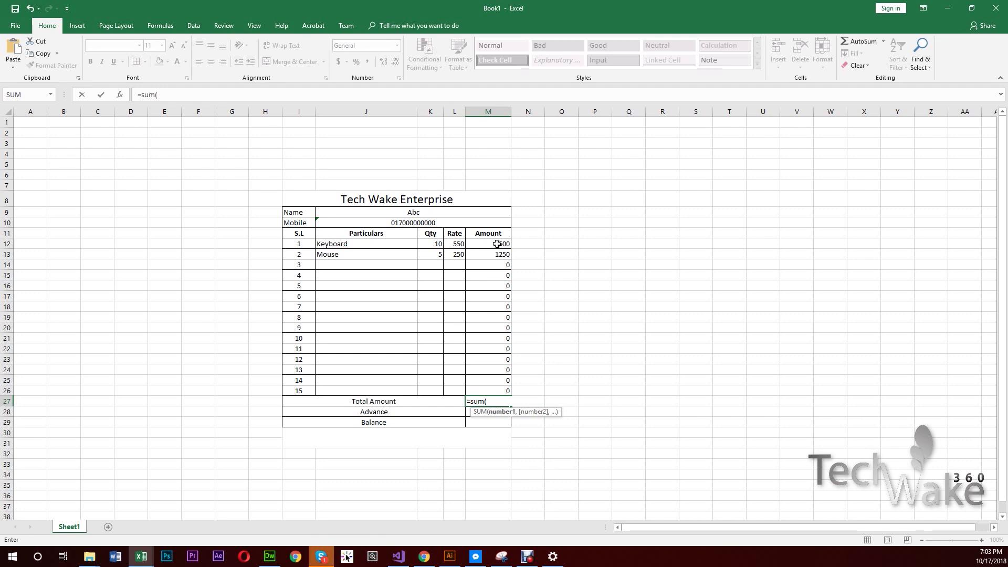
{"action": "left_click_drag", "start_coordinate": [497, 243], "coordinate": [491, 392]}
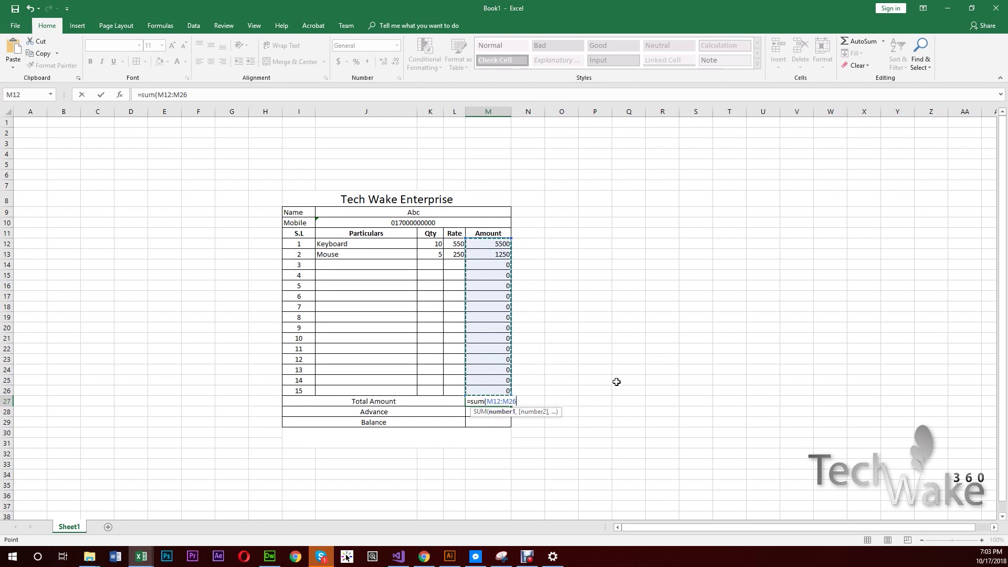
{"action": "key", "text": "Return"}
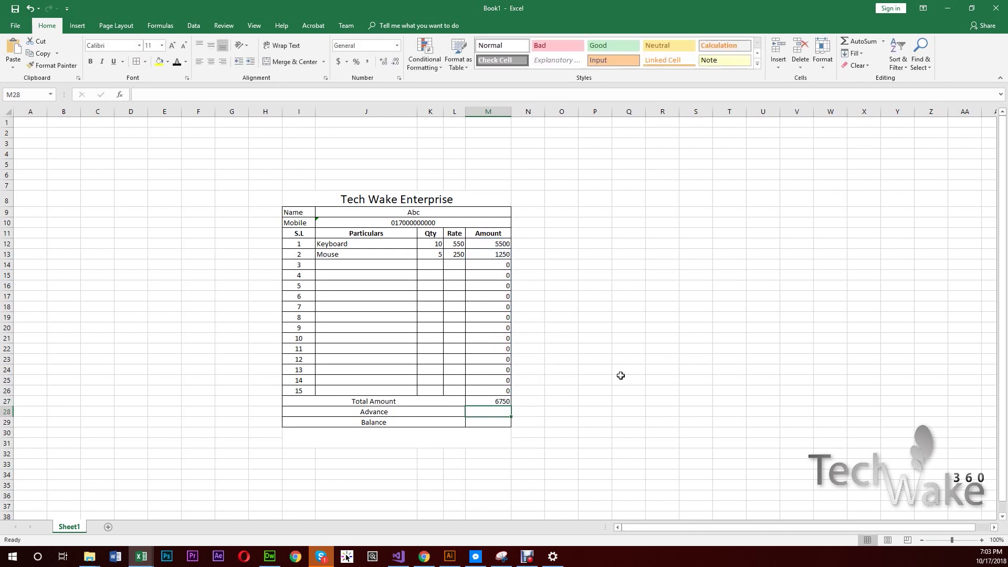
{"action": "left_click", "coordinate": [494, 403]}
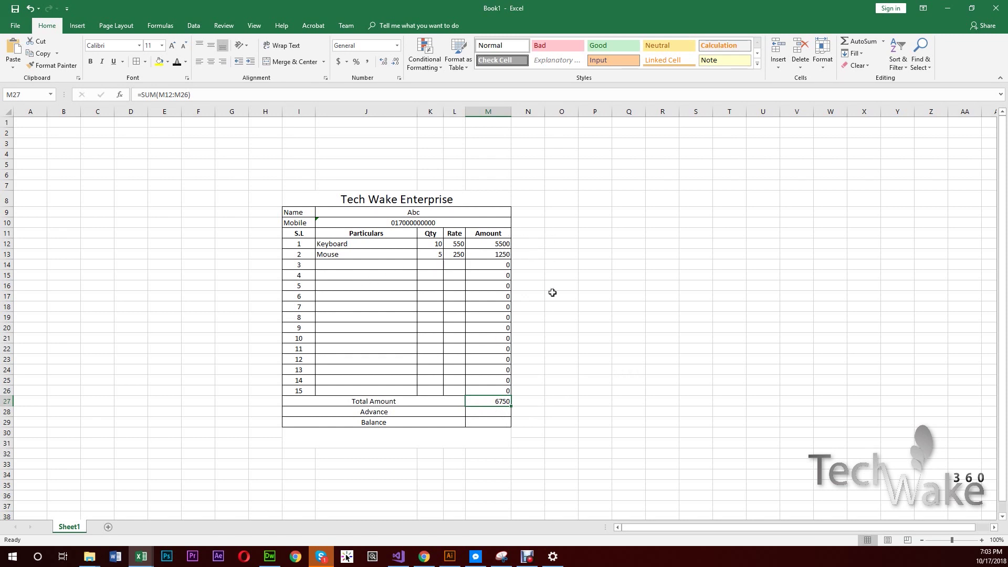
- Add Motherboard with quantity 1 and rate 7250 as the third item row
{"action": "left_click", "coordinate": [368, 268]}
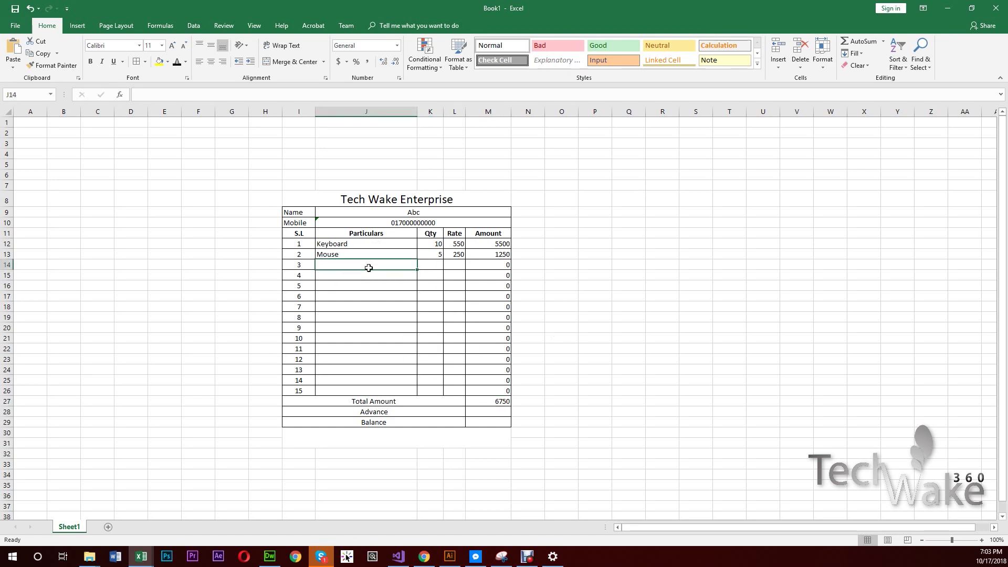
{"action": "type", "text": "Moth"}
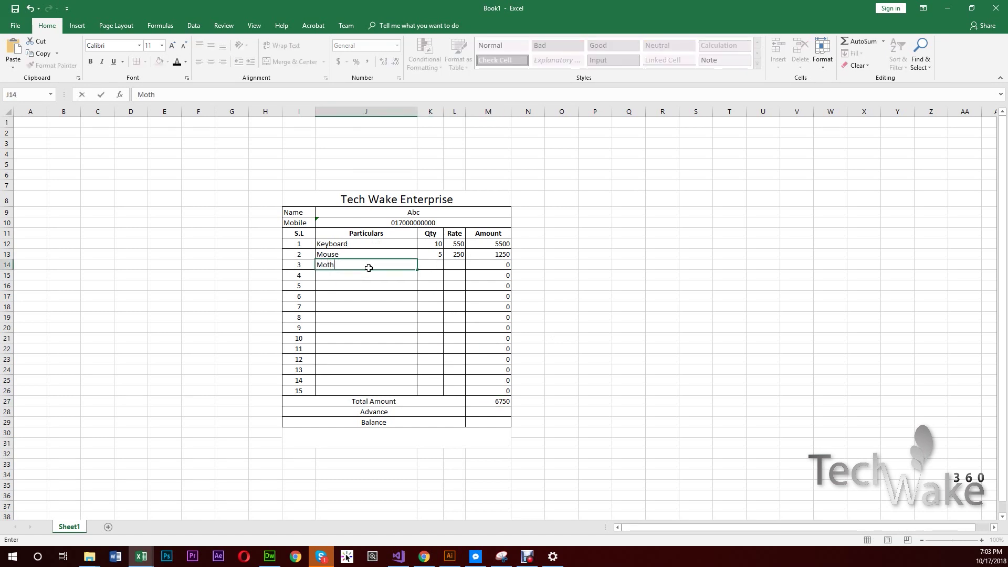
{"action": "type", "text": "erboard"}
{"action": "key", "text": "Tab"}
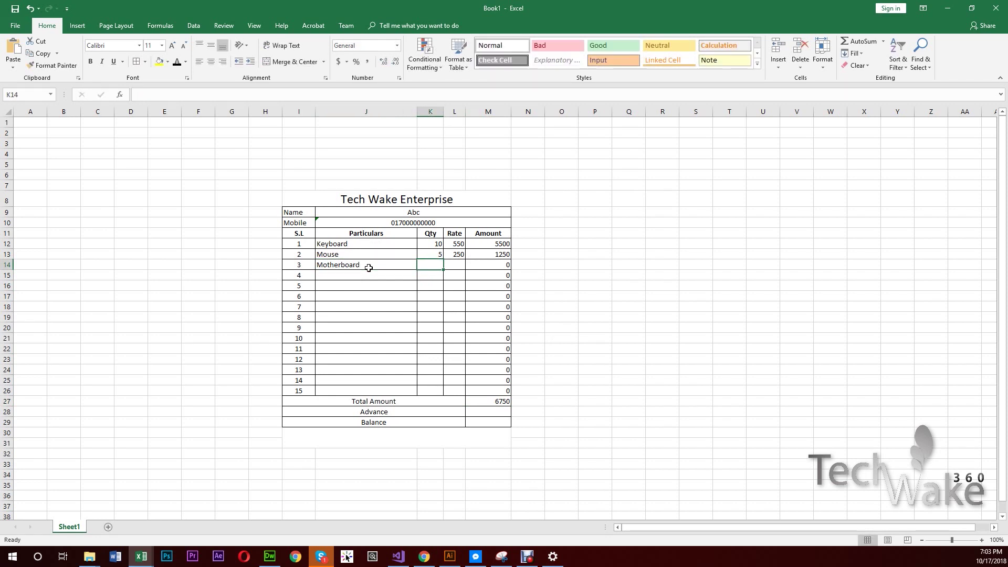
{"action": "type", "text": "1"}
{"action": "key", "text": "Tab"}
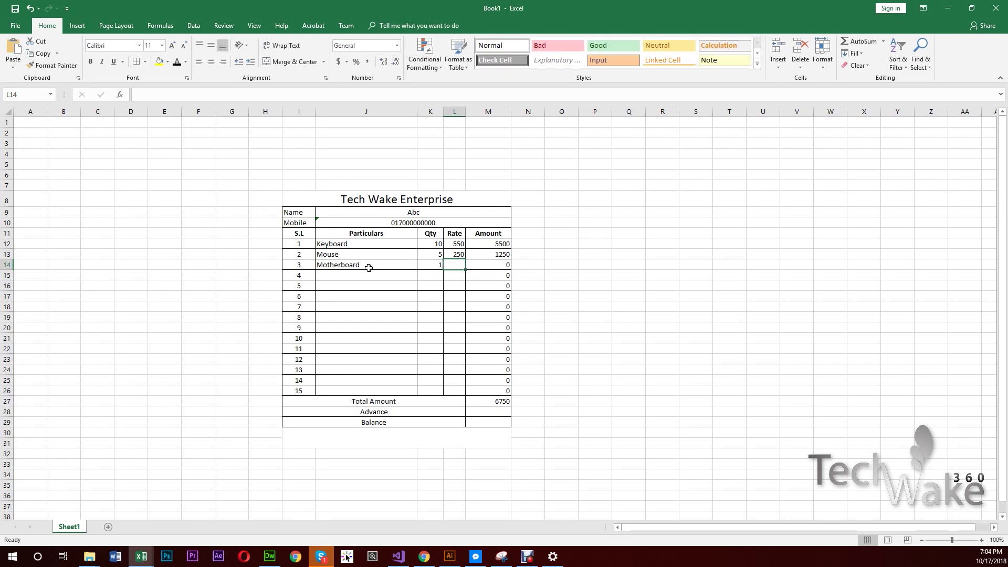
{"action": "type", "text": "72"}
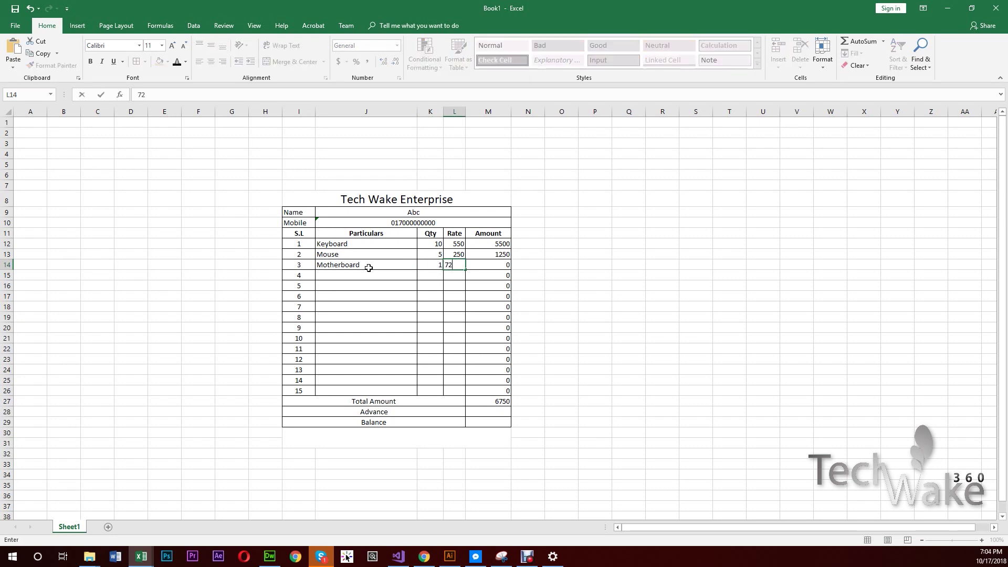
{"action": "type", "text": "50"}
{"action": "key", "text": "Return"}
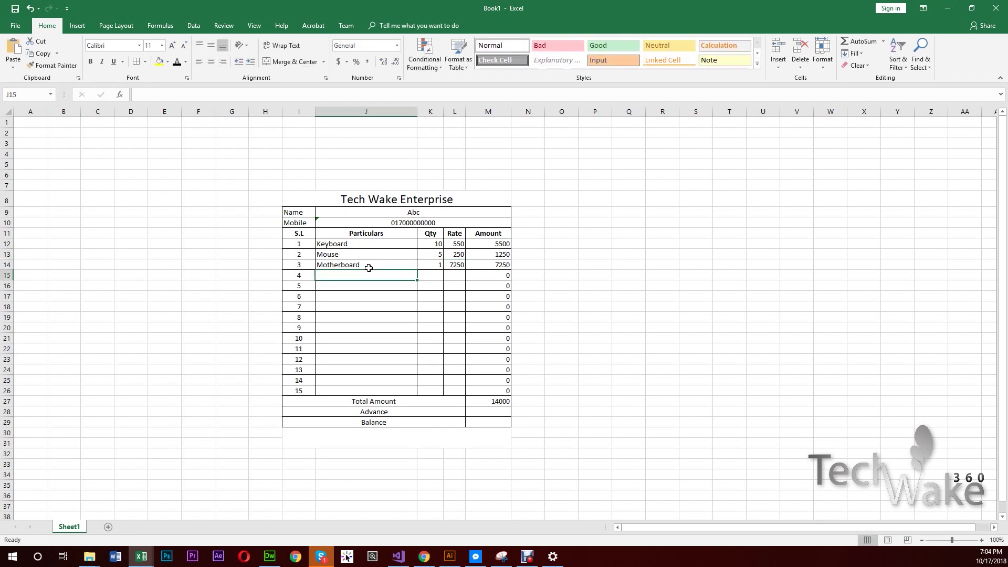
{"action": "left_click", "coordinate": [503, 404]}
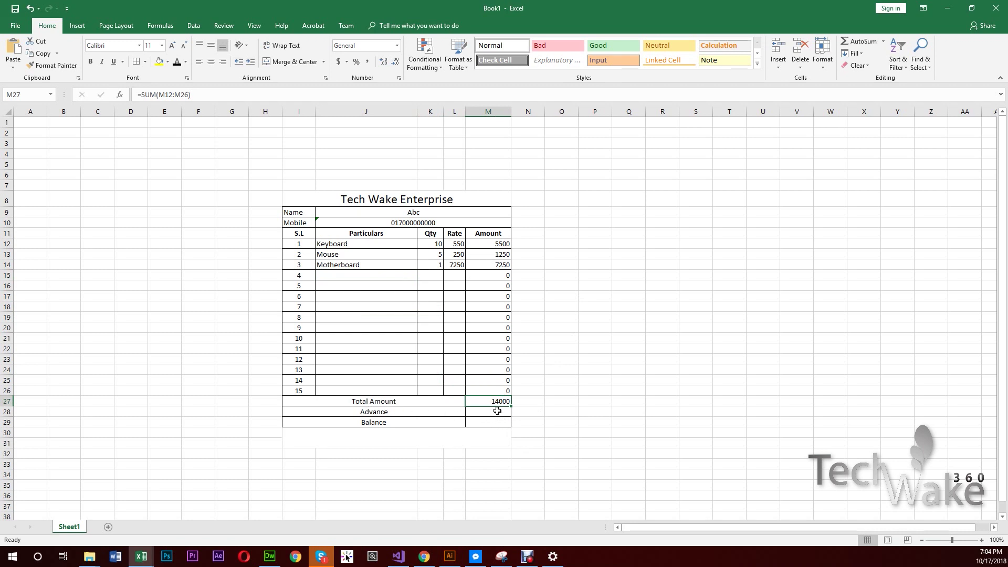
{"action": "left_click", "coordinate": [496, 412]}
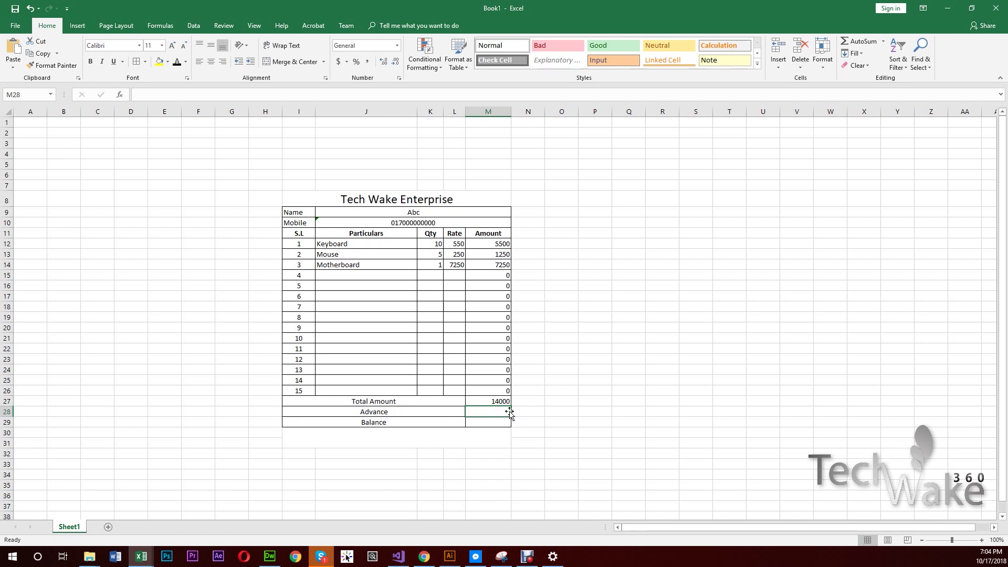
- Enter 4000 as the Advance in M28
{"action": "type", "text": "4000"}
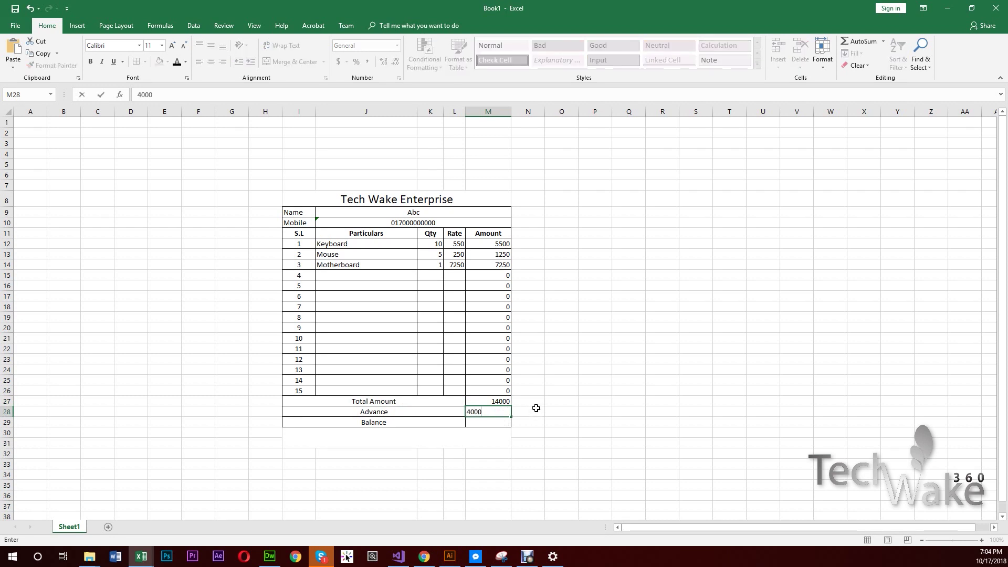
{"action": "key", "text": "Return"}
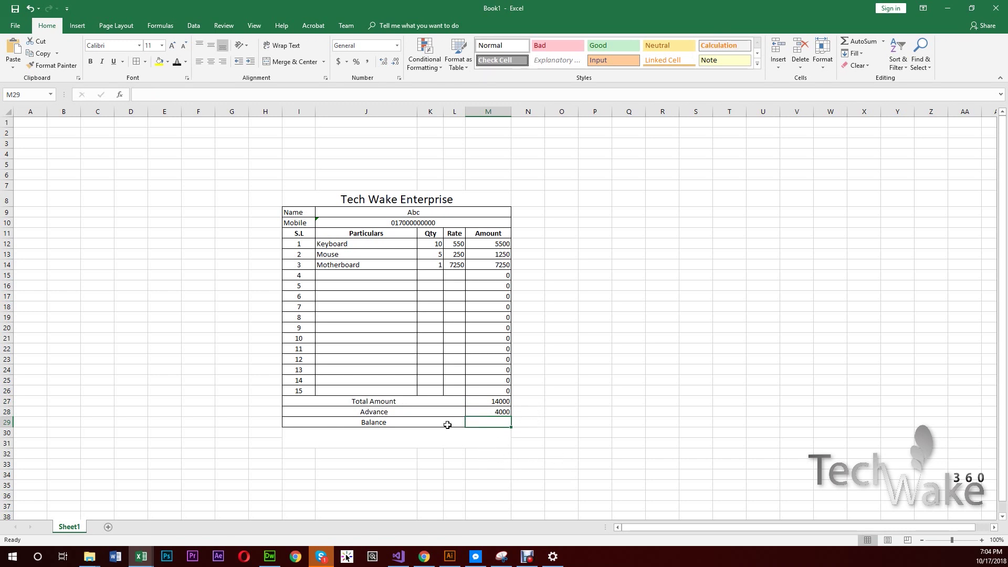
{"action": "left_click", "coordinate": [492, 415]}
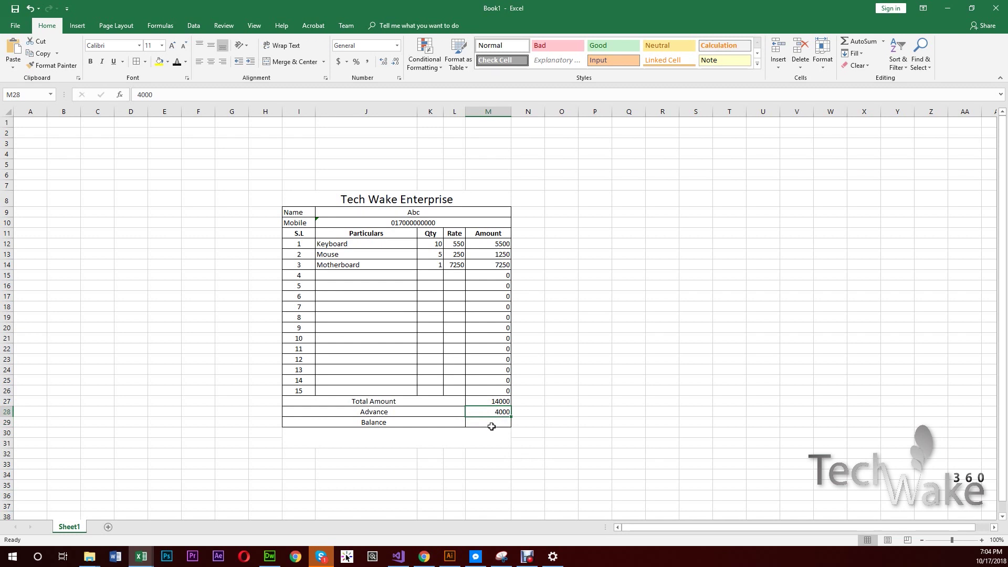
{"action": "left_click", "coordinate": [490, 424]}
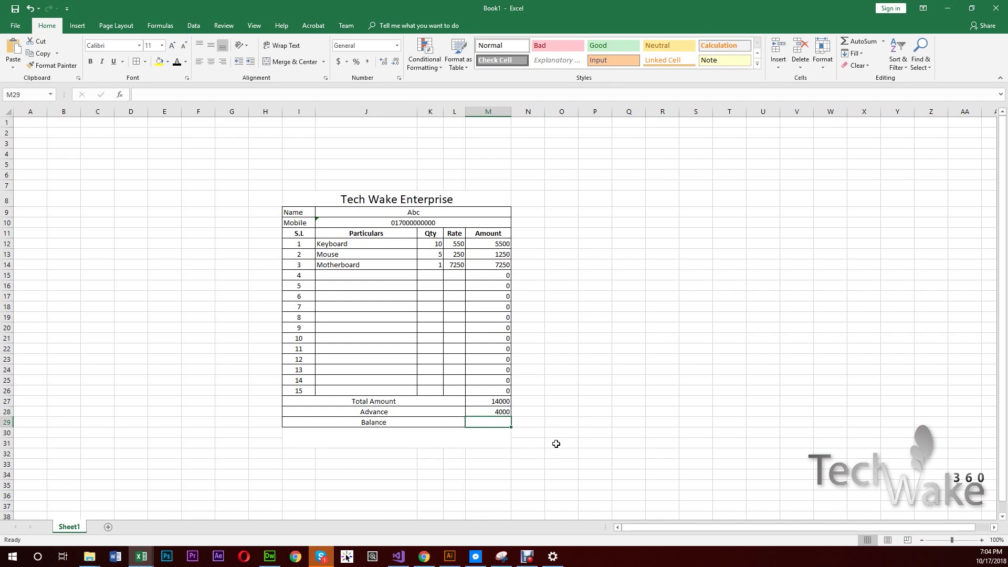
- Enter =M27-M28 in Balance cell M29, showing 10000
{"action": "type", "text": "="}
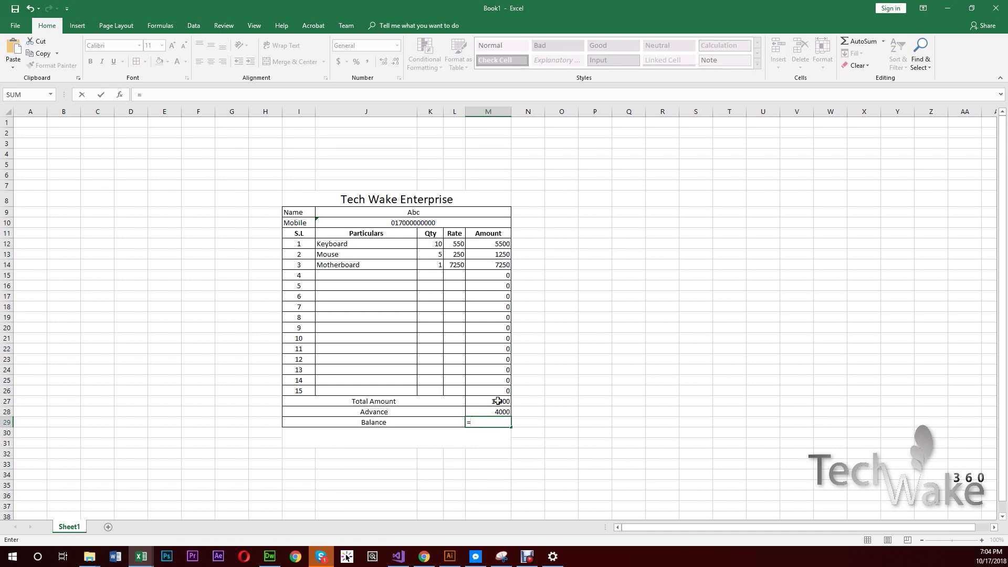
{"action": "left_click", "coordinate": [498, 401]}
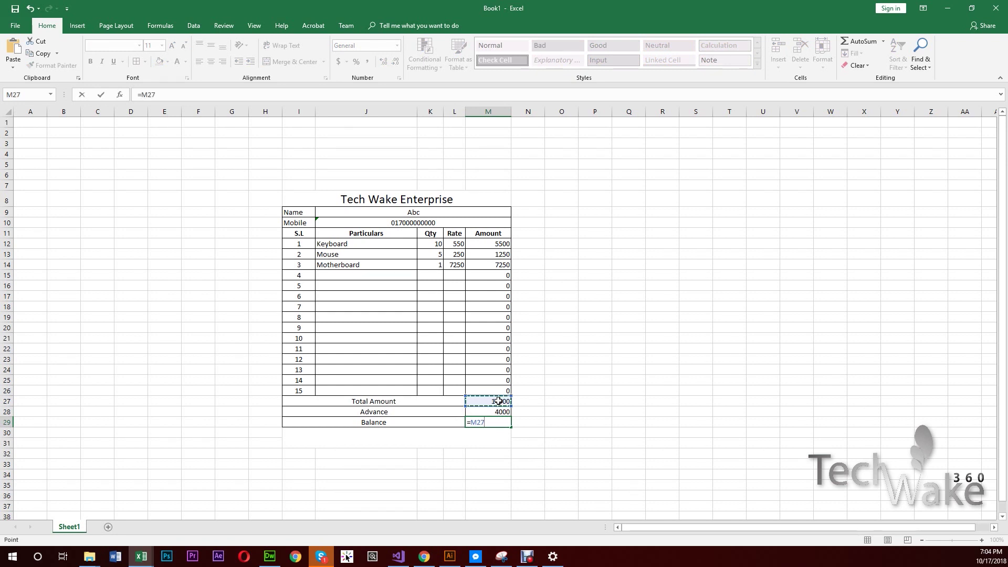
{"action": "type", "text": "-"}
{"action": "left_click", "coordinate": [501, 411]}
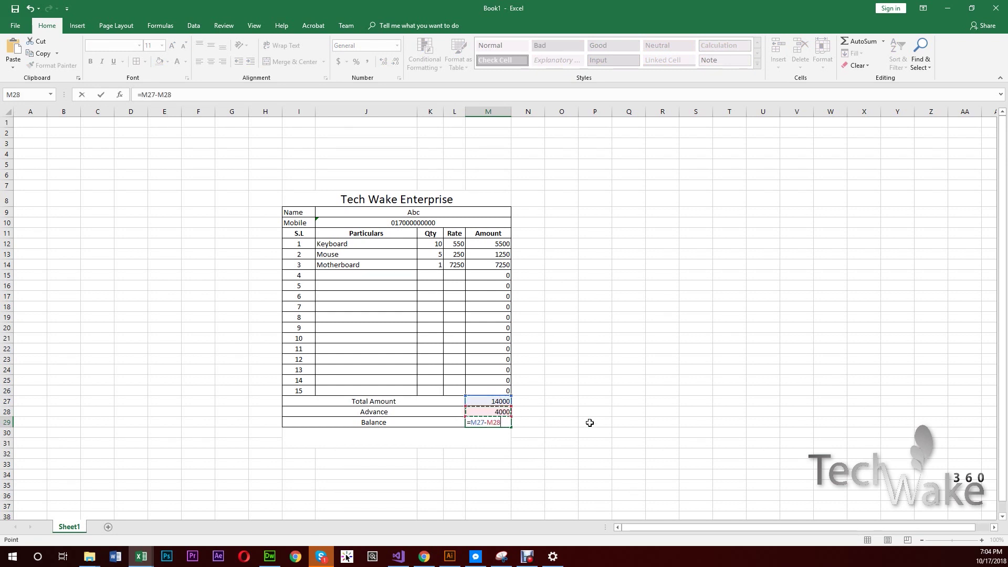
{"action": "key", "text": "Return"}
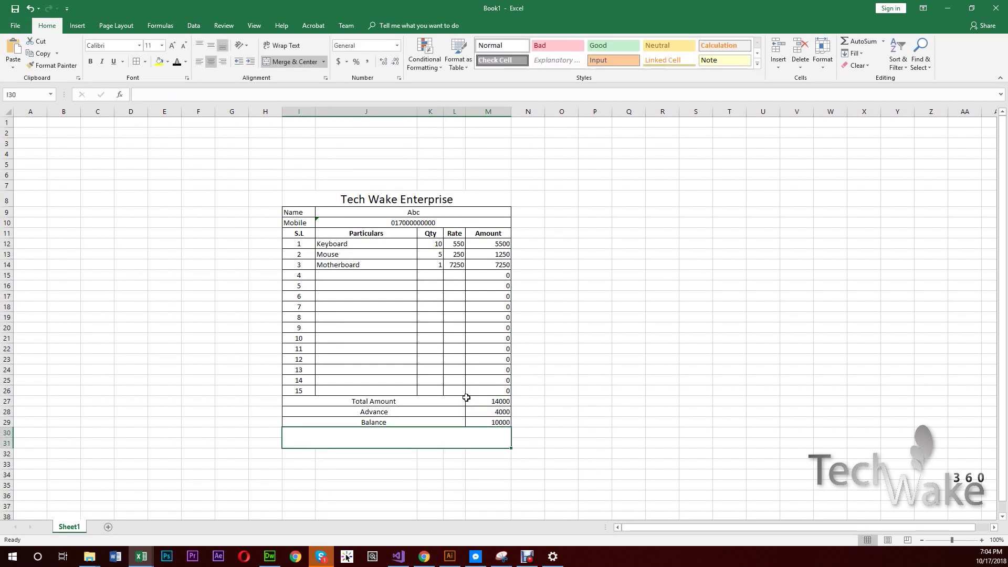
- Change the Advance in M28 to 7500, then to 14000, bringing the Balance to 0
{"action": "left_click", "coordinate": [493, 411]}
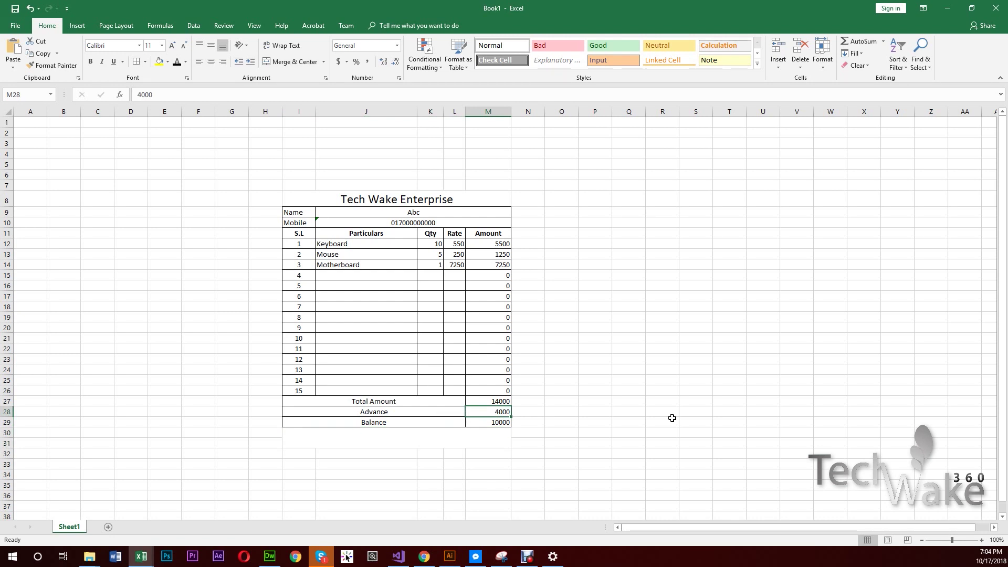
{"action": "type", "text": "7500"}
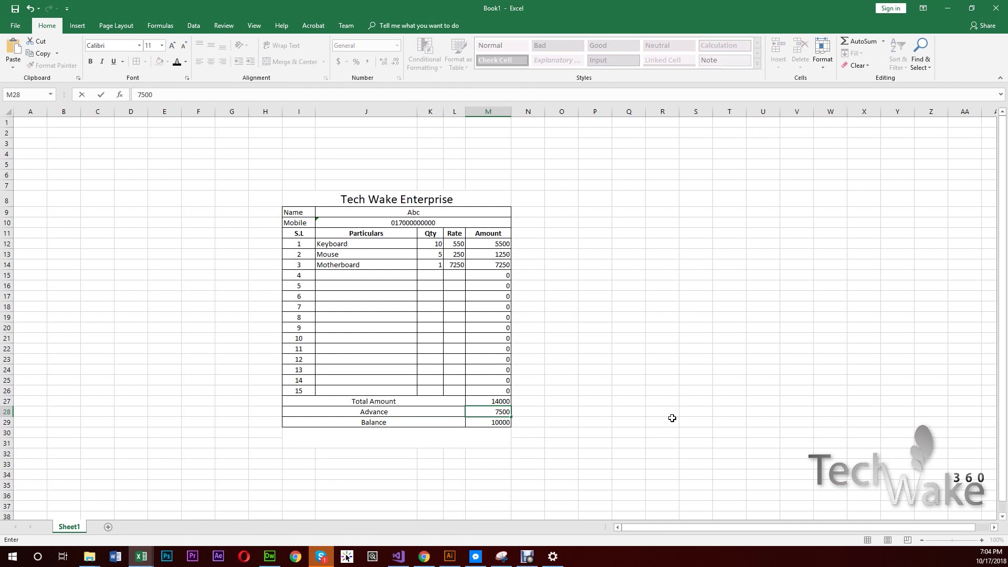
{"action": "key", "text": "Return"}
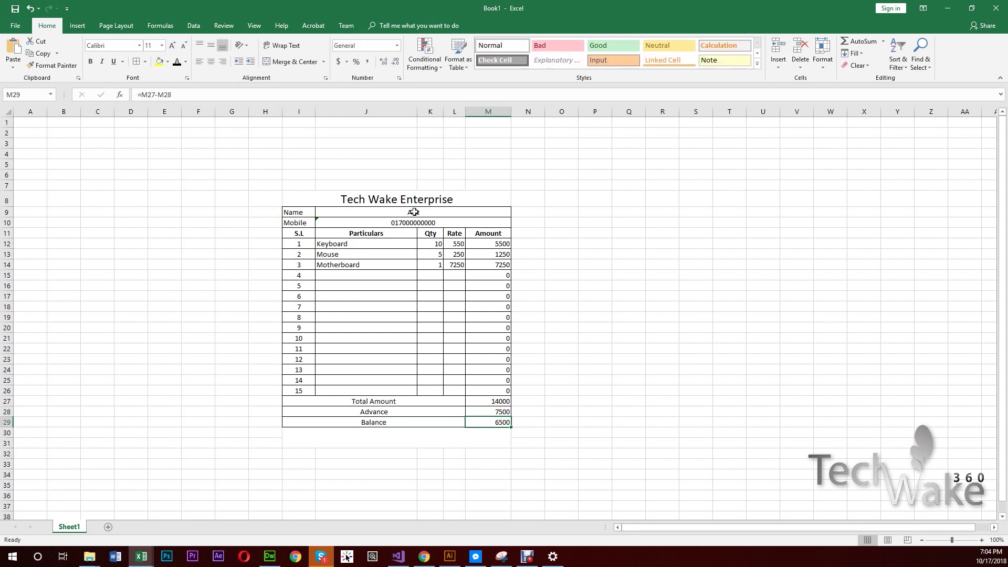
{"action": "left_click", "coordinate": [374, 437]}
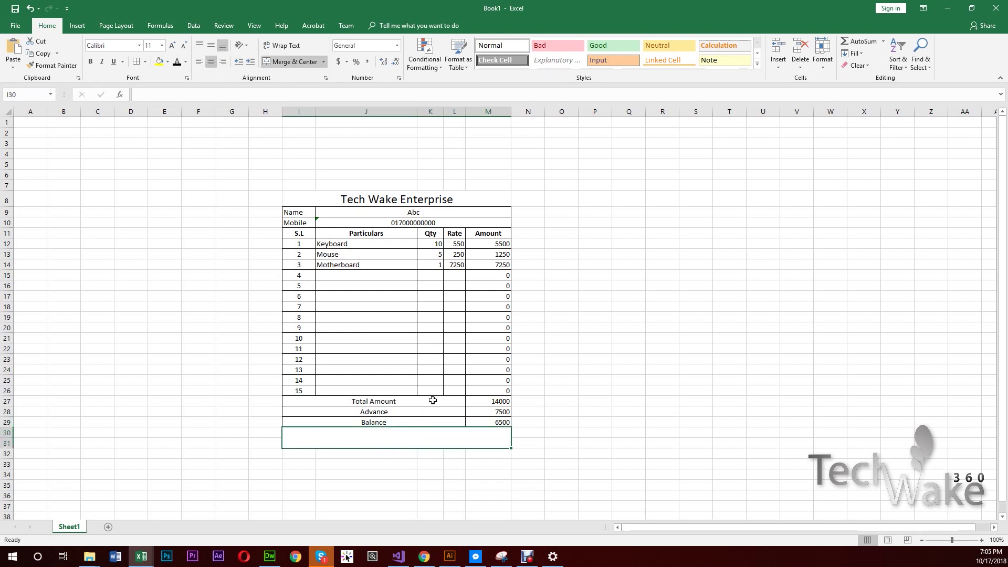
{"action": "left_click", "coordinate": [501, 412]}
{"action": "type", "text": "14000"}
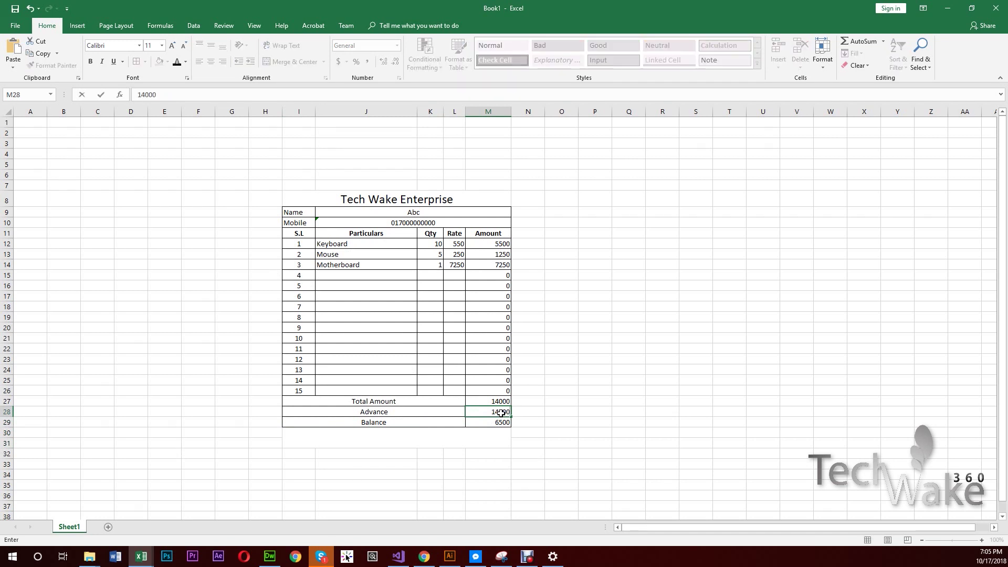
{"action": "key", "text": "Return"}
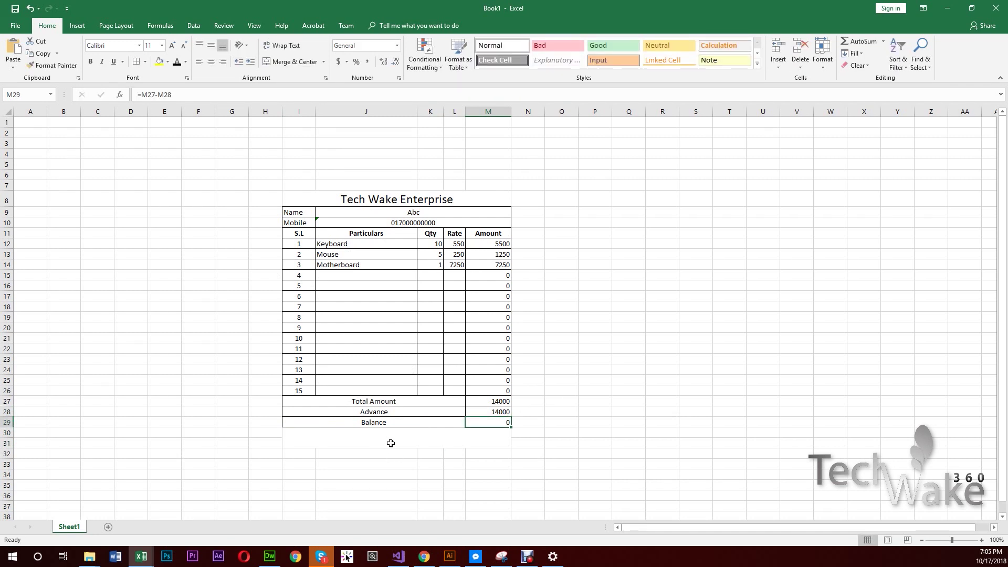
{"action": "left_click", "coordinate": [424, 437]}
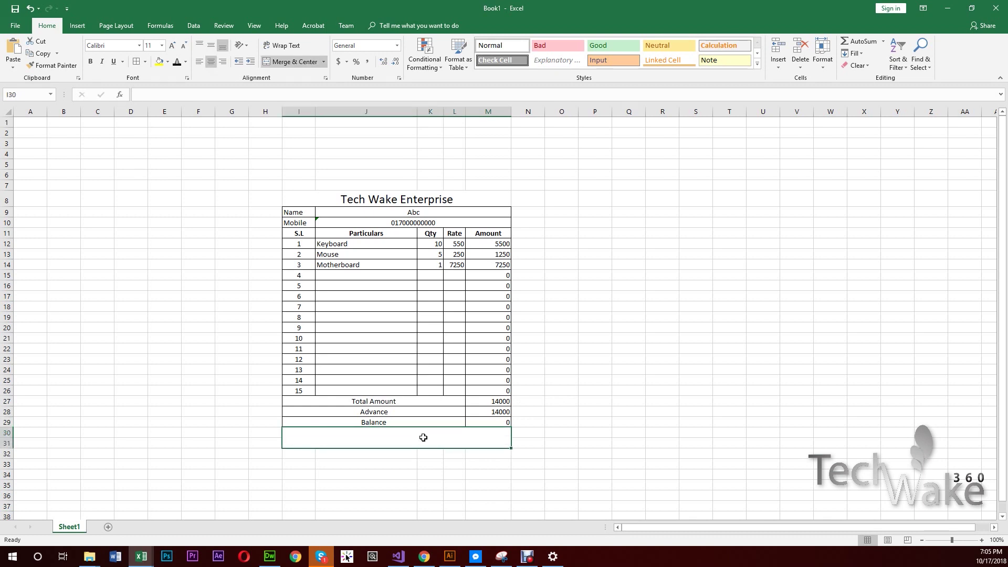
- Enter =IF(M29<=0,"Paid","") in the merged cell below Balance
{"action": "double_click", "coordinate": [423, 437]}
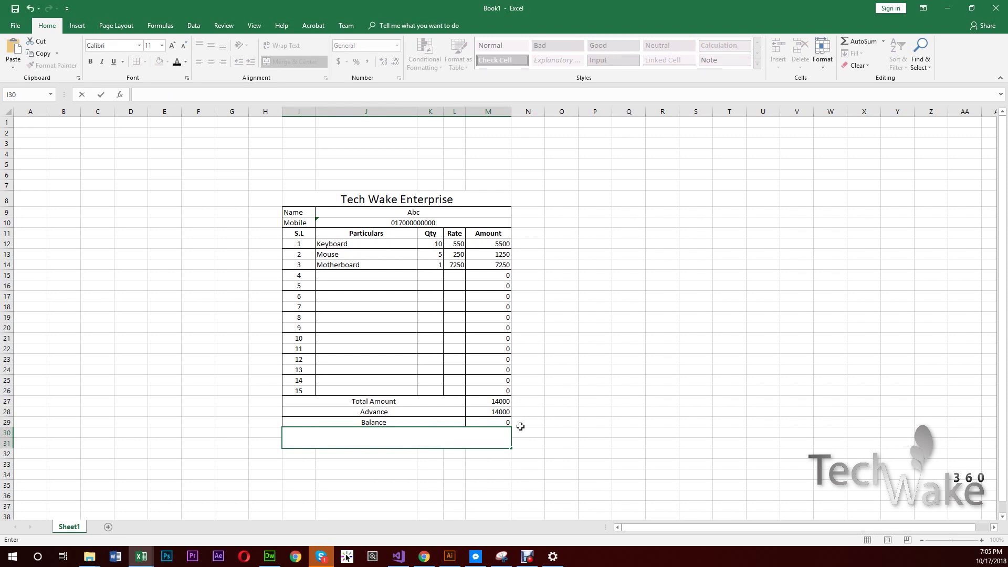
{"action": "type", "text": "=if("}
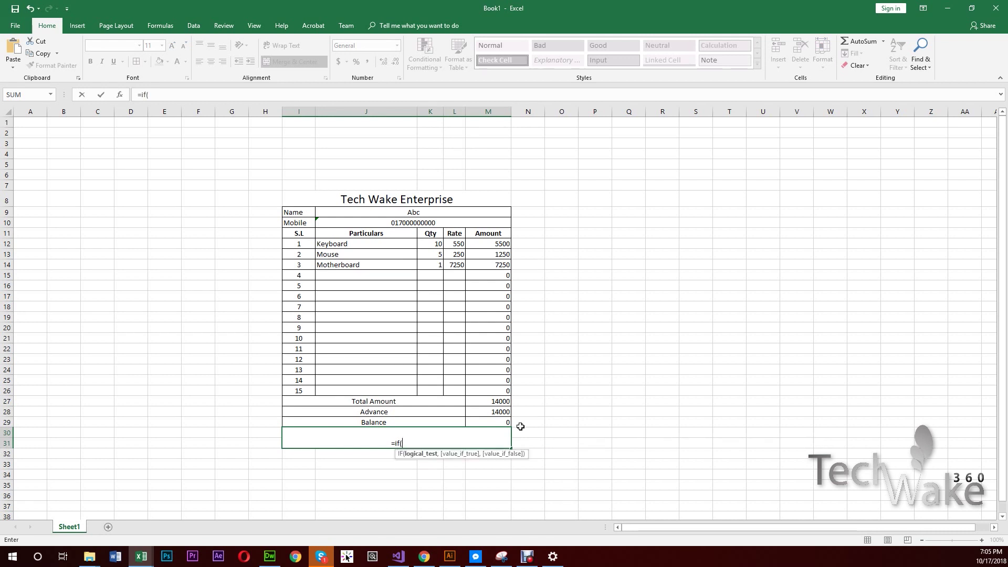
{"action": "left_click", "coordinate": [494, 423]}
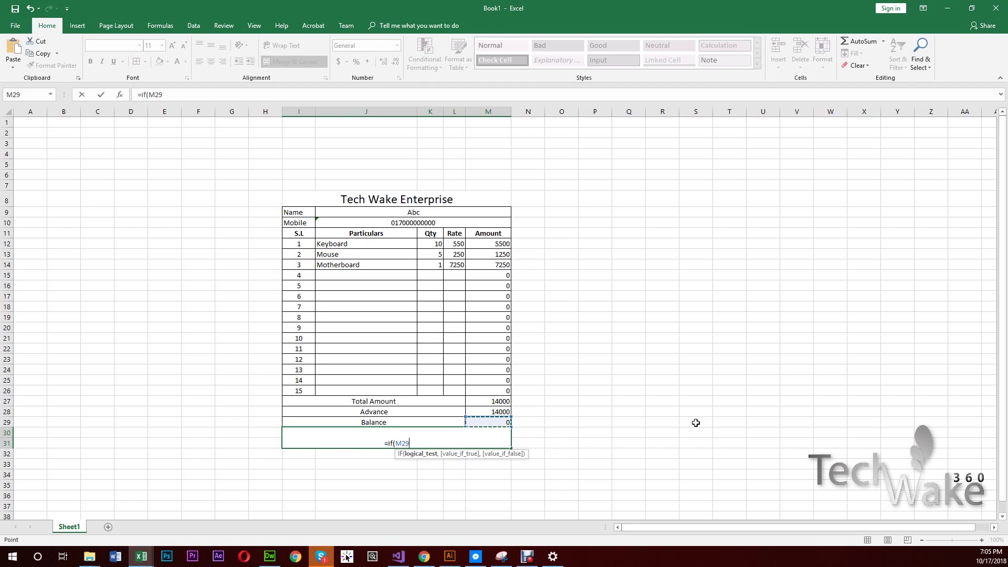
{"action": "type", "text": "<="}
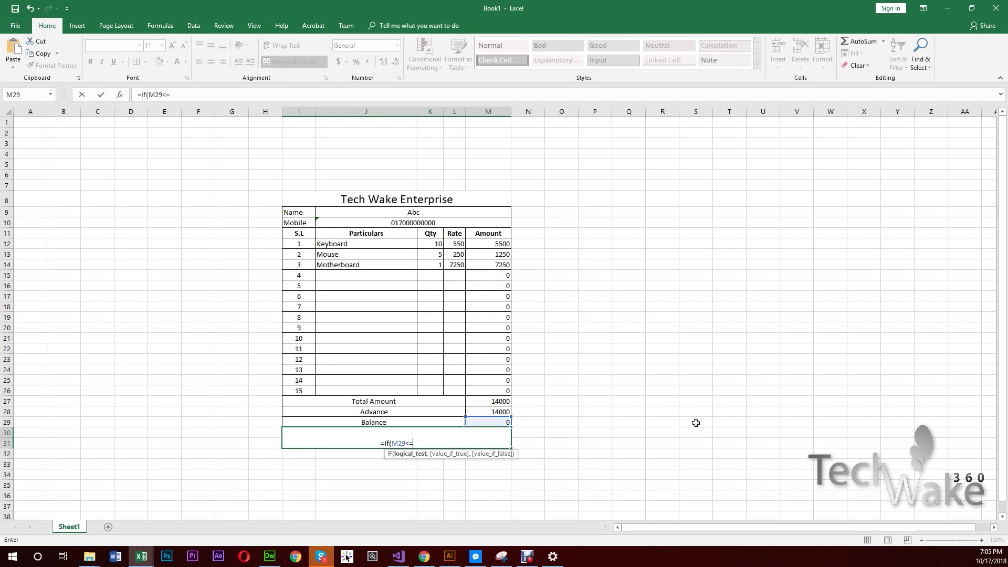
{"action": "type", "text": "0"}
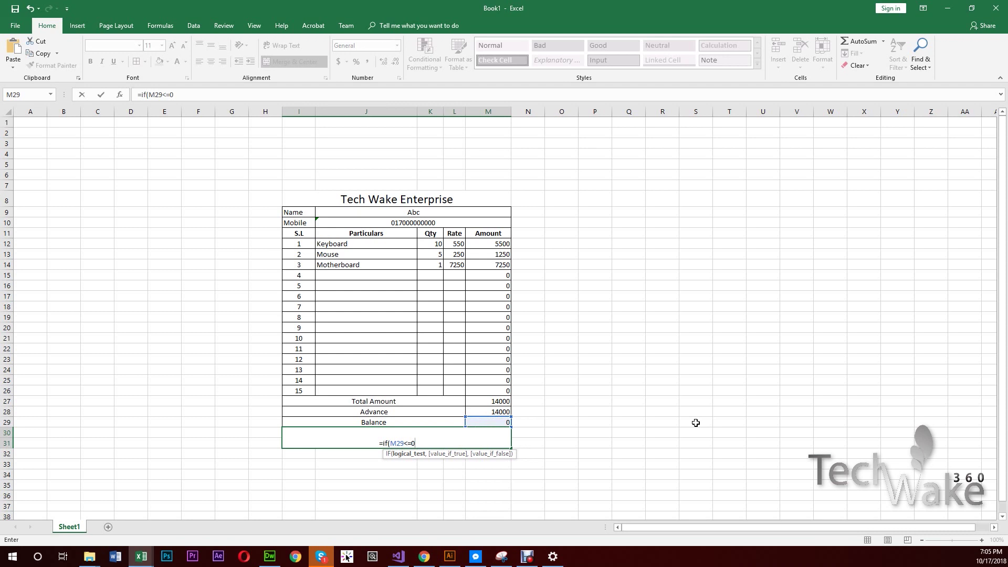
{"action": "type", "text": ","}
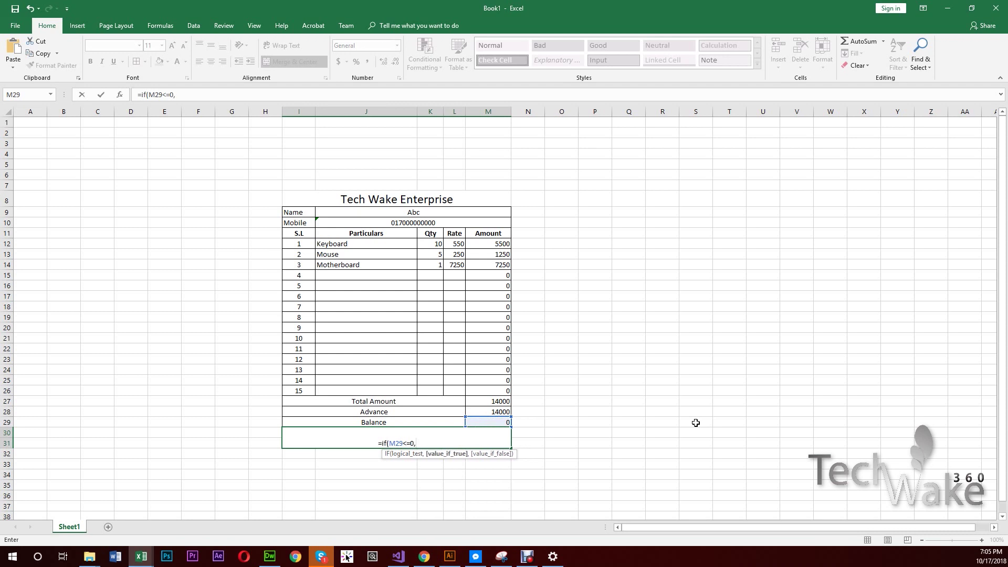
{"action": "type", "text": "\""}
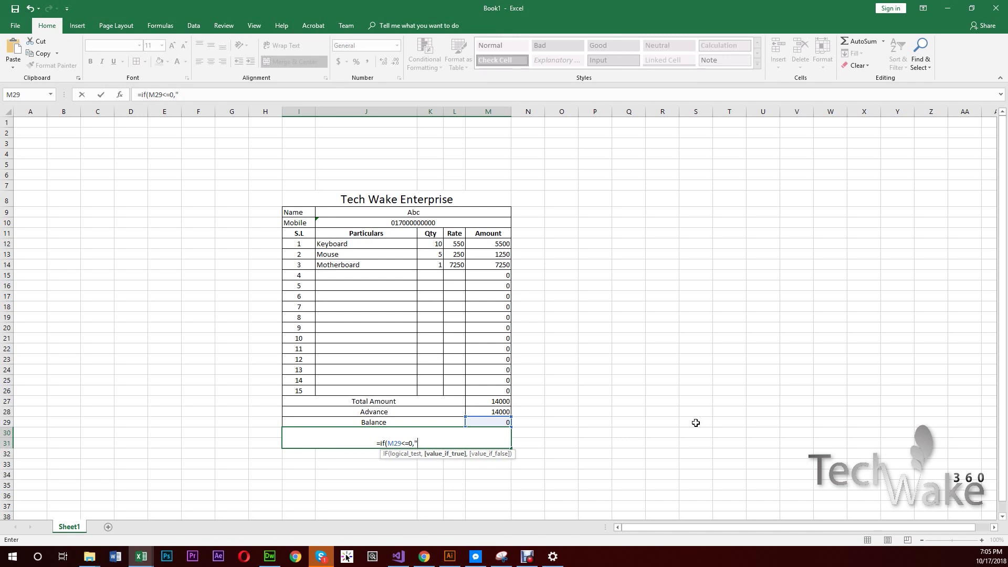
{"action": "type", "text": "Paid"}
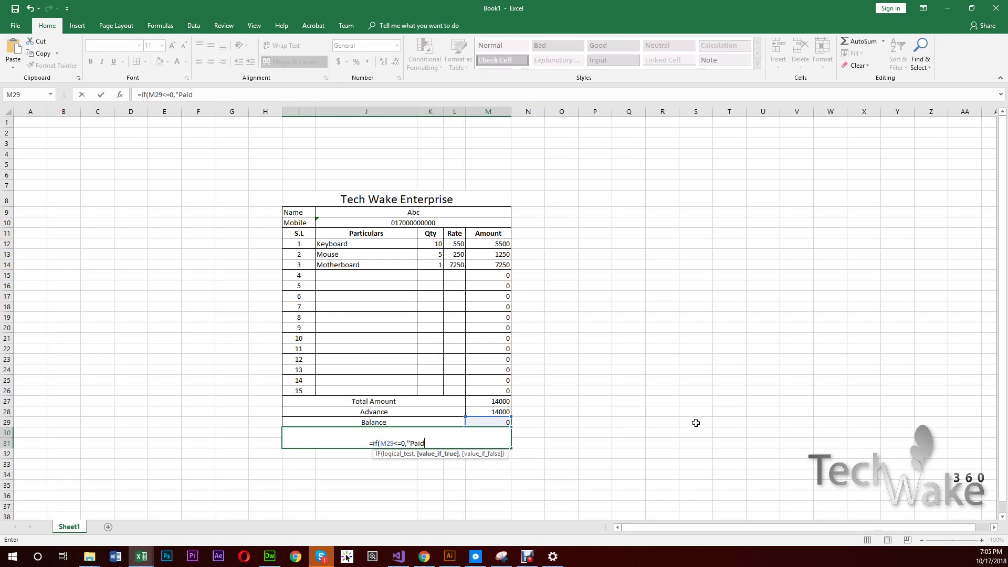
{"action": "type", "text": "\""}
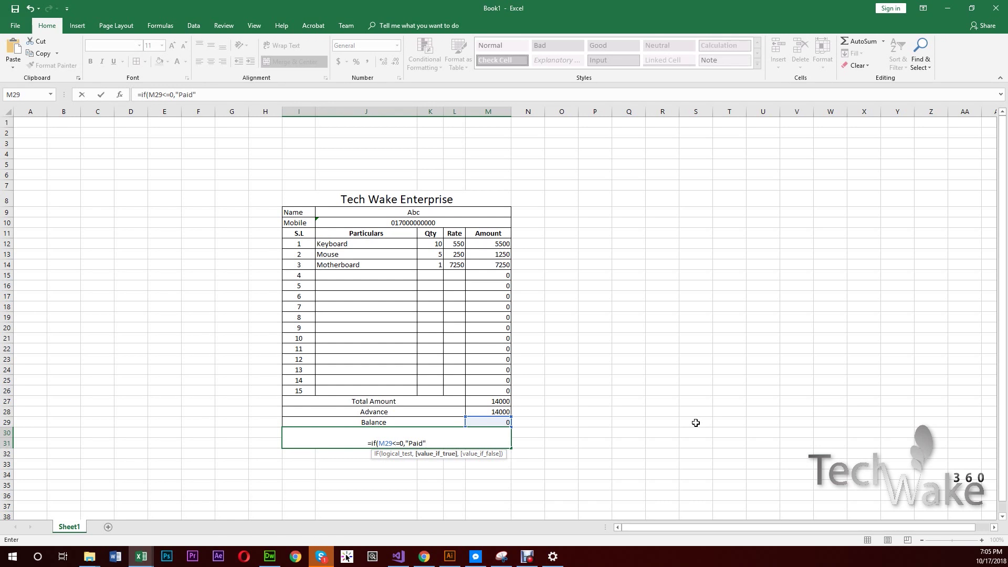
{"action": "type", "text": ","}
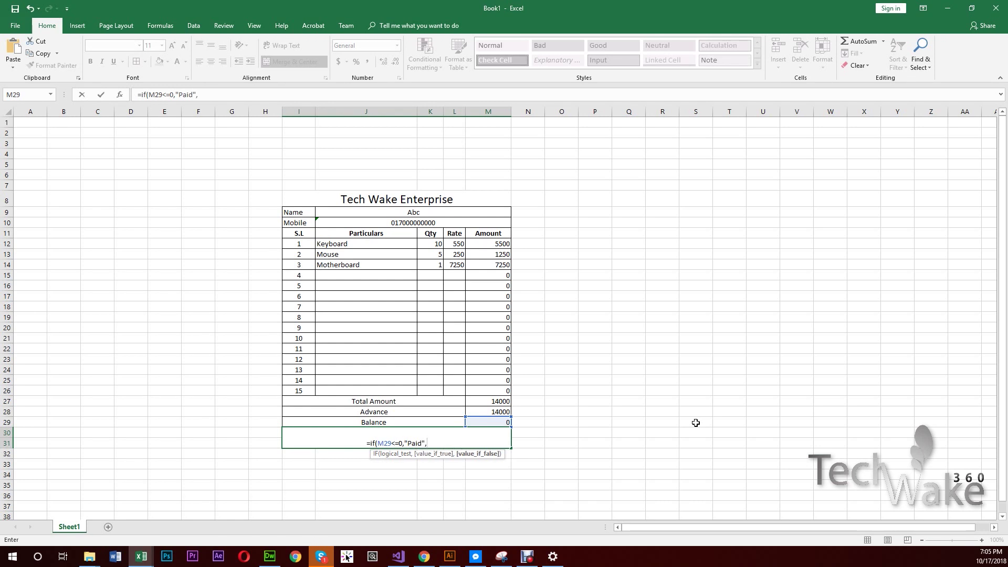
{"action": "type", "text": "\"\""}
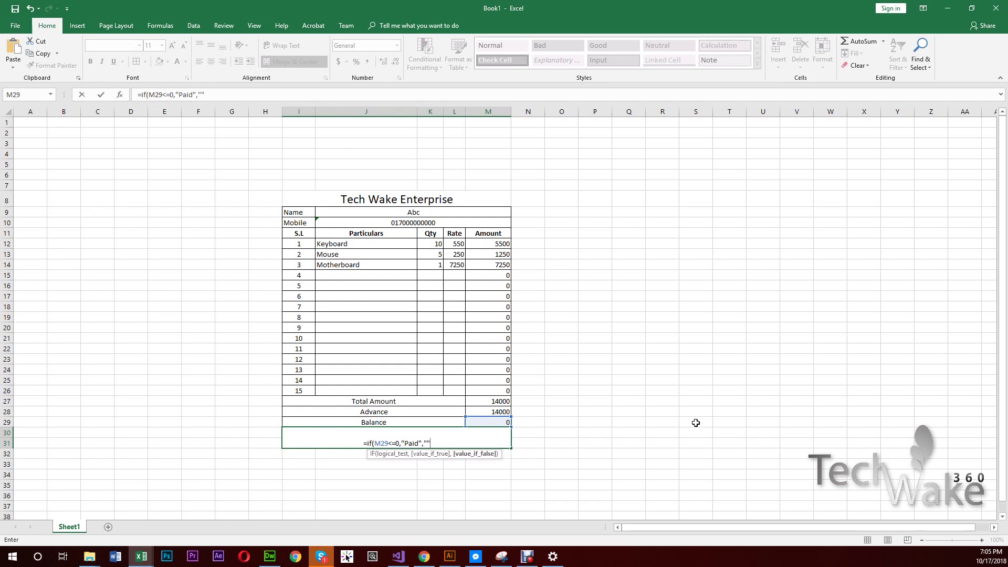
{"action": "type", "text": ")"}
{"action": "key", "text": "Return"}
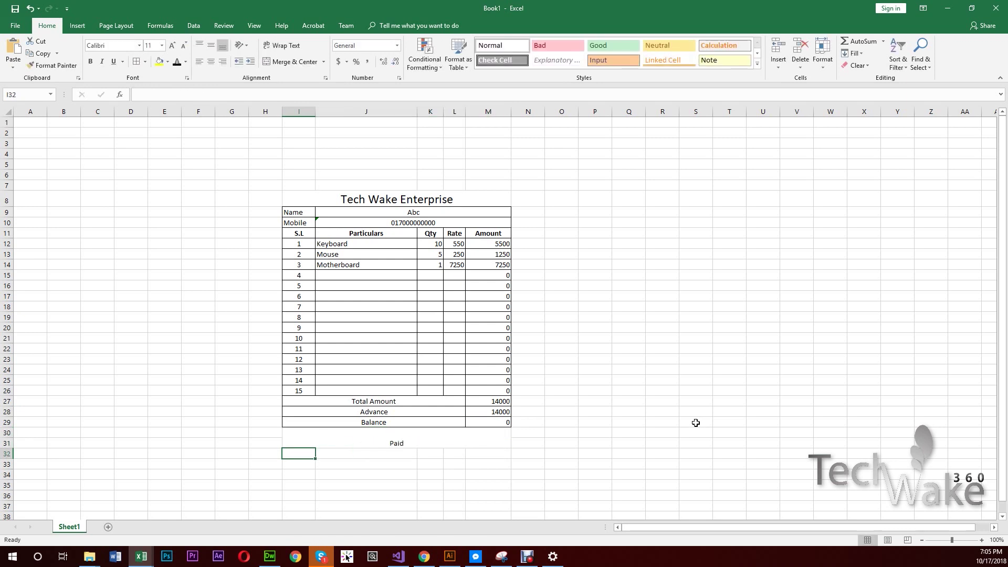
- Set the Advance in M28 to 4000 to test that Paid disappears
{"action": "left_click", "coordinate": [412, 441]}
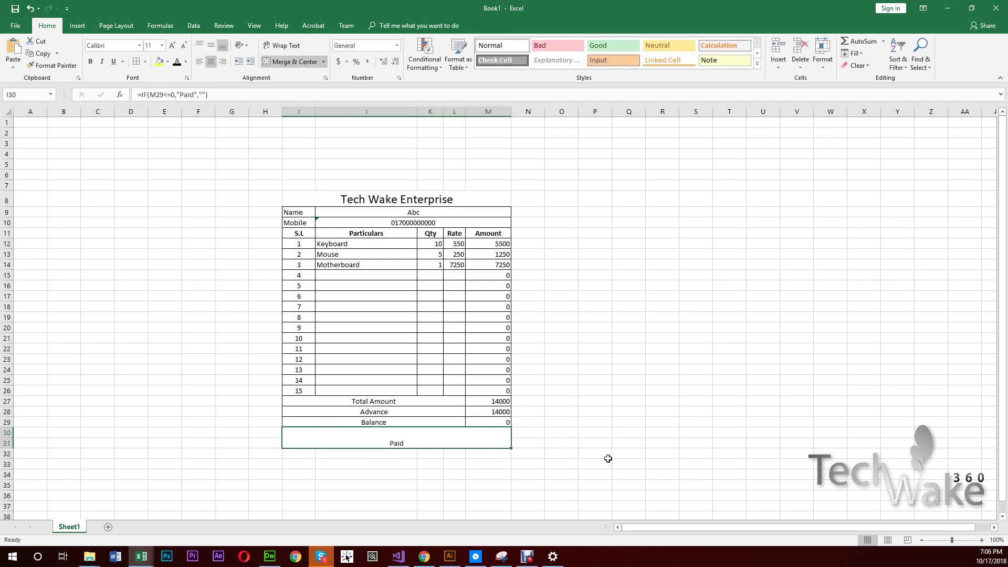
{"action": "left_click", "coordinate": [504, 415]}
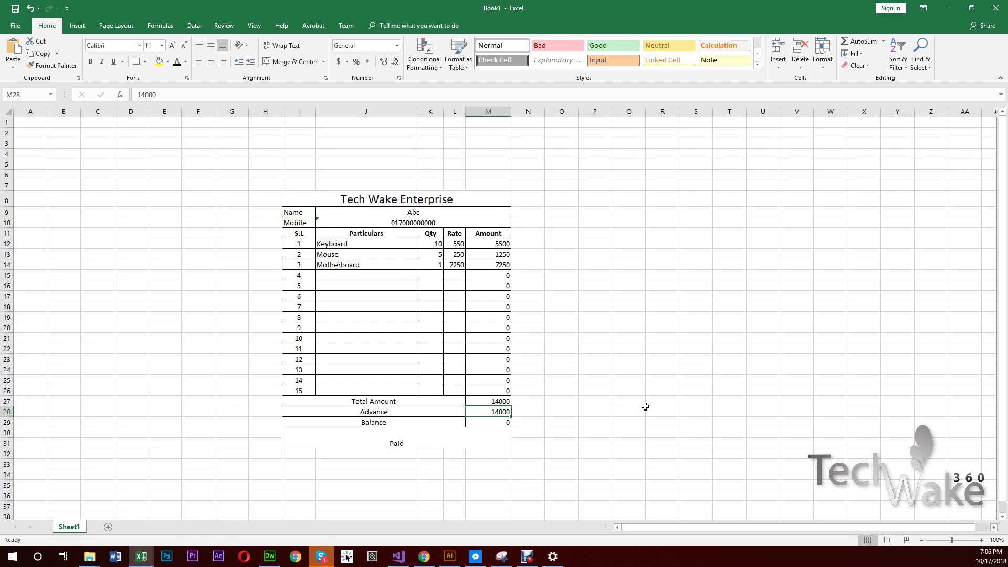
{"action": "type", "text": "400"}
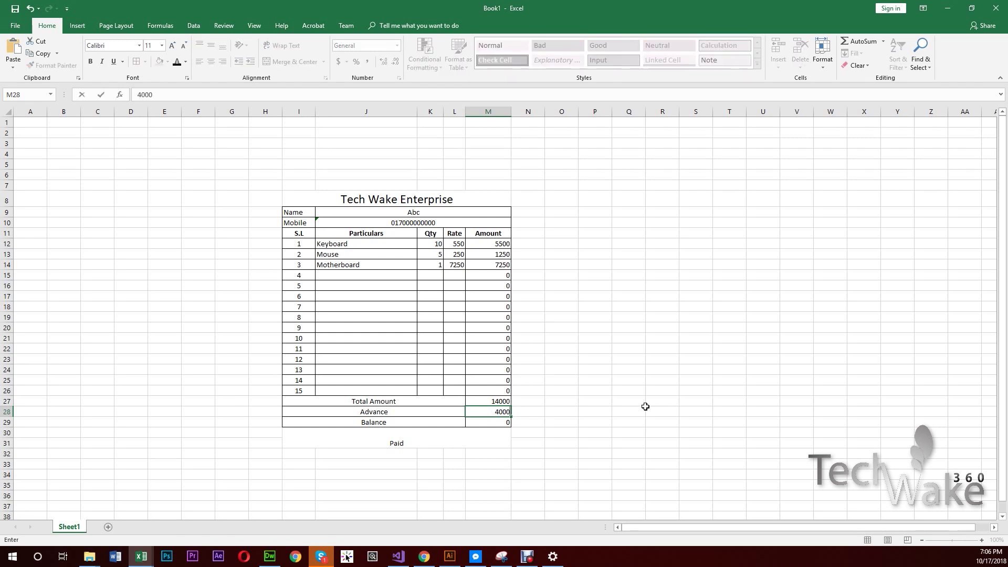
{"action": "type", "text": "0"}
{"action": "key", "text": "Return"}
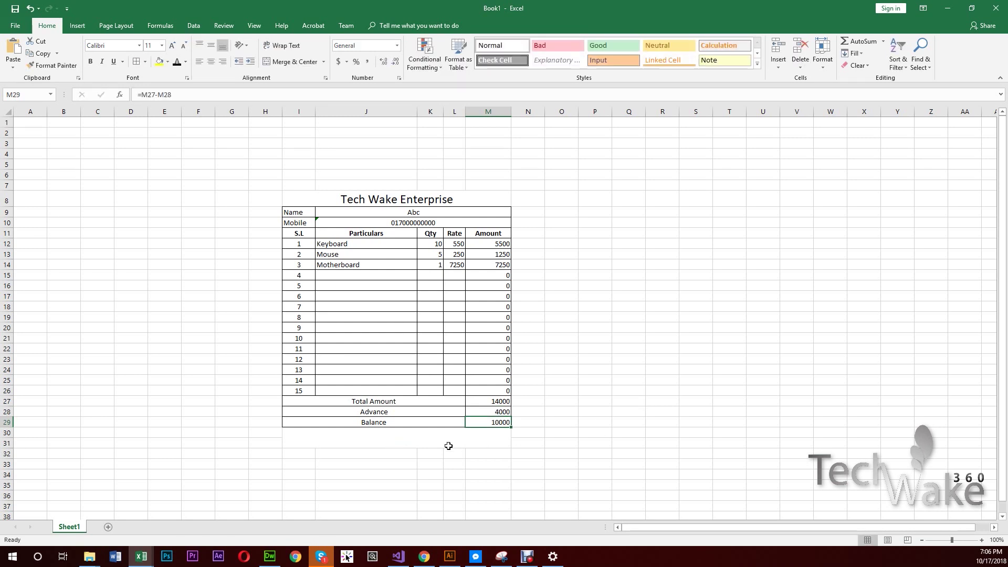
- Set the Paid status cell's font size to 20
{"action": "left_click", "coordinate": [449, 445]}
{"action": "left_click", "coordinate": [156, 46]}
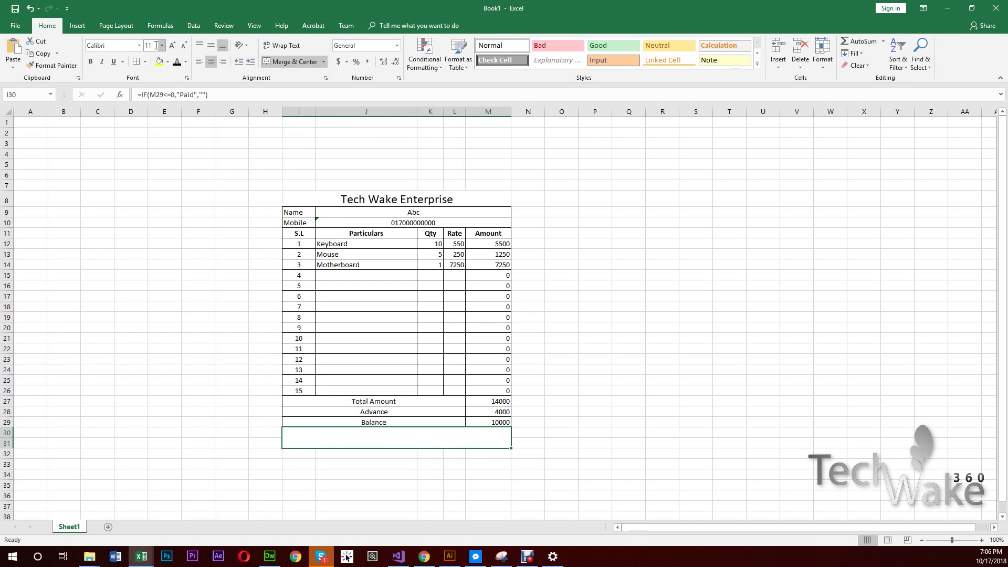
{"action": "type", "text": "20"}
{"action": "key", "text": "Return"}
- Restore the Advance in M28 to 14000 so Paid shows again
{"action": "left_click", "coordinate": [503, 414]}
{"action": "type", "text": "14"}
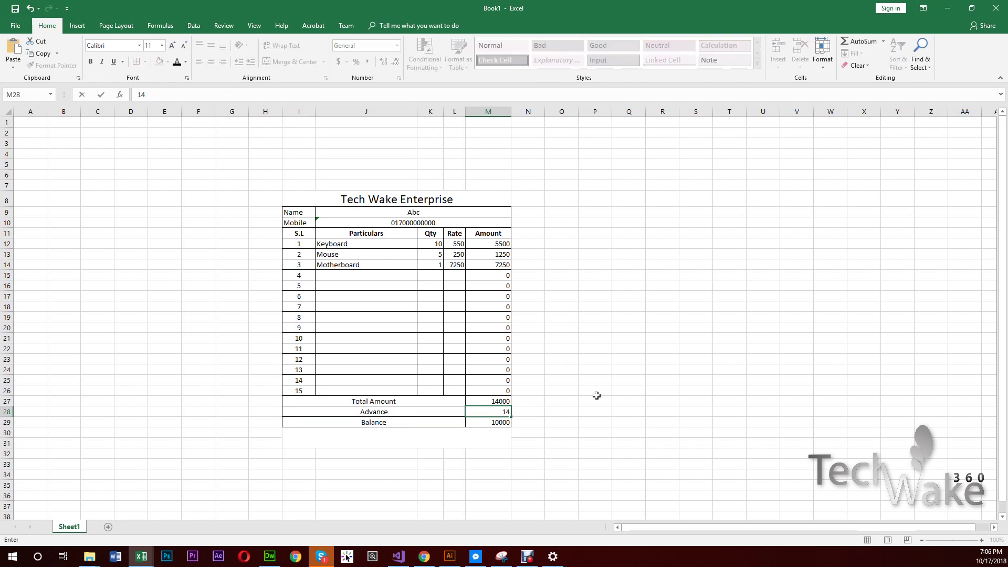
{"action": "type", "text": "000"}
{"action": "key", "text": "Return"}
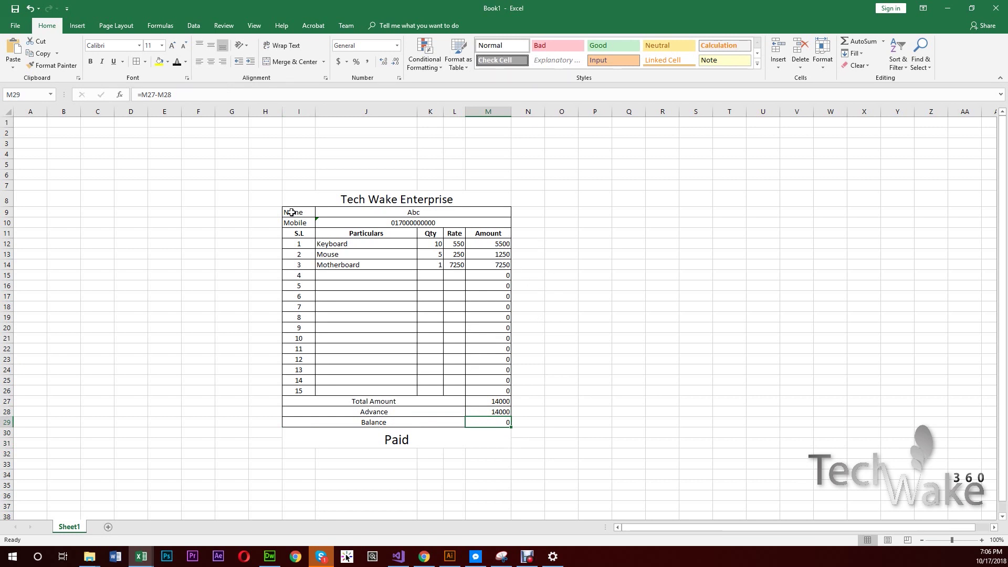
- Select the bill range I8:M31, from the Tech Wake Enterprise title down to the Paid row
{"action": "left_click_drag", "start_coordinate": [332, 200], "coordinate": [465, 438]}
{"action": "left_click_drag", "start_coordinate": [348, 196], "coordinate": [433, 442]}
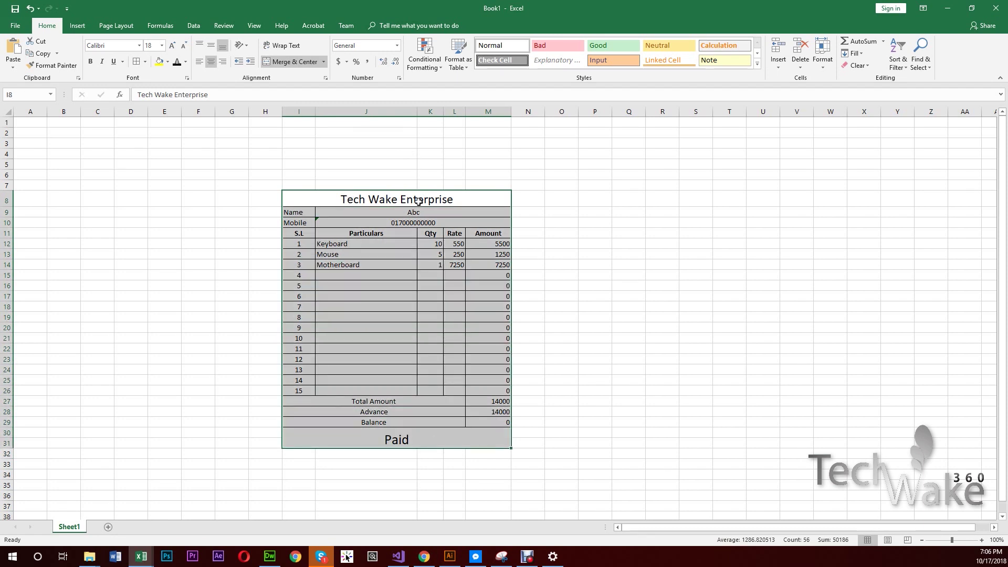